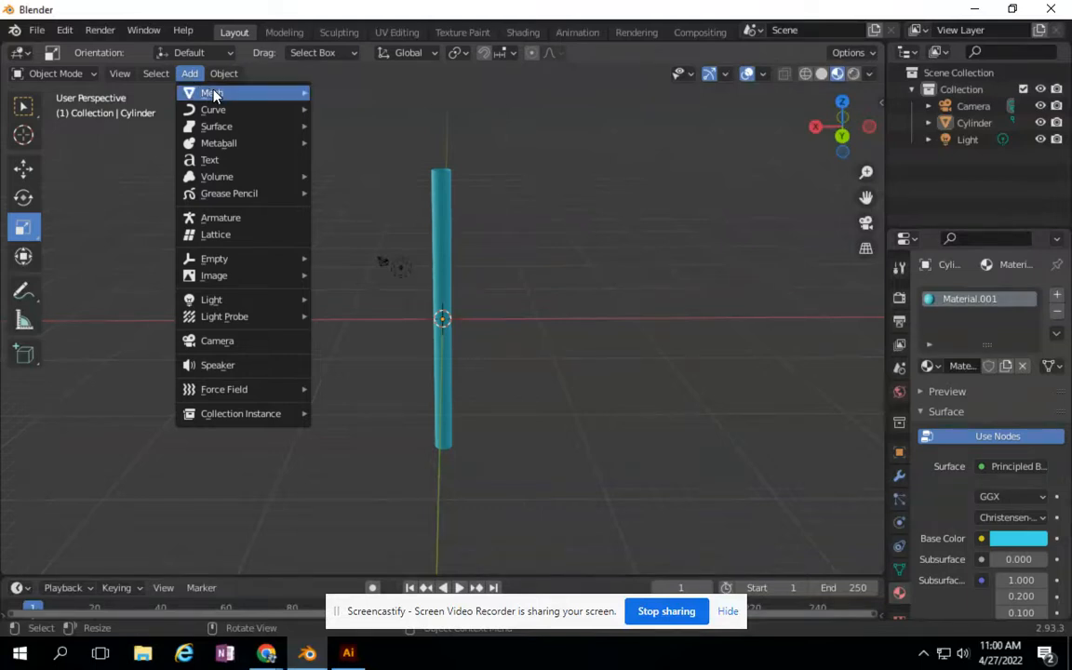
mouse_move(211, 94)
middle_click_drag(726, 168, 625, 211)
scroll(624, 211, "up", 5)
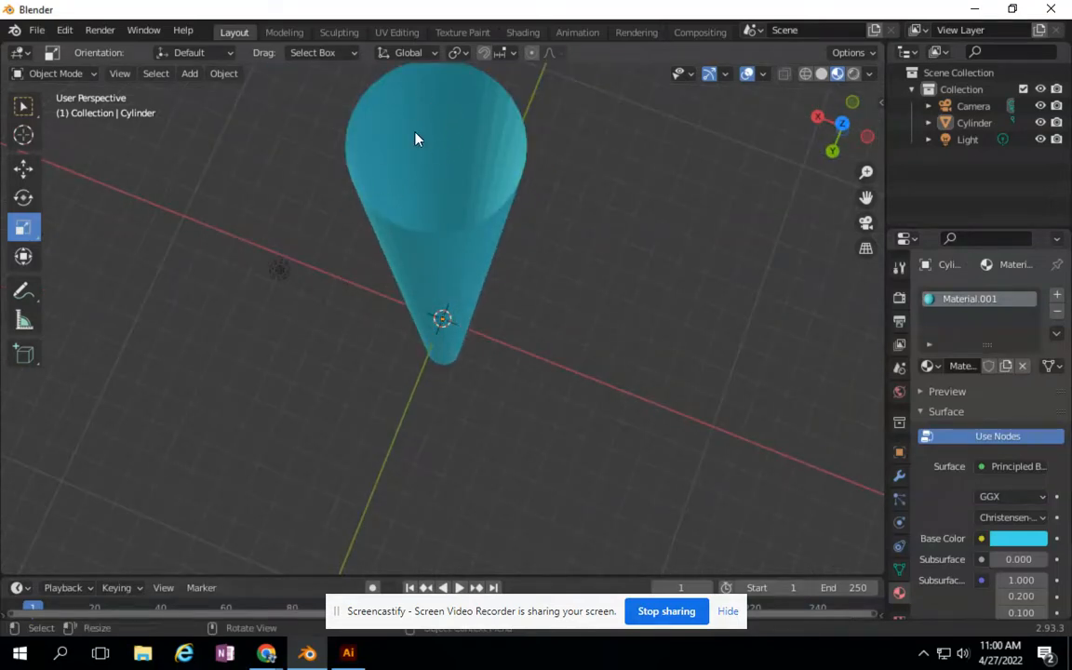
mouse_move(846, 126)
left_mouse_down()
mouse_move(787, 407)
mouse_move(771, 288)
mouse_move(757, 366)
mouse_move(821, 173)
mouse_move(663, 249)
mouse_move(835, 140)
mouse_move(797, 209)
mouse_move(830, 131)
left_mouse_up()
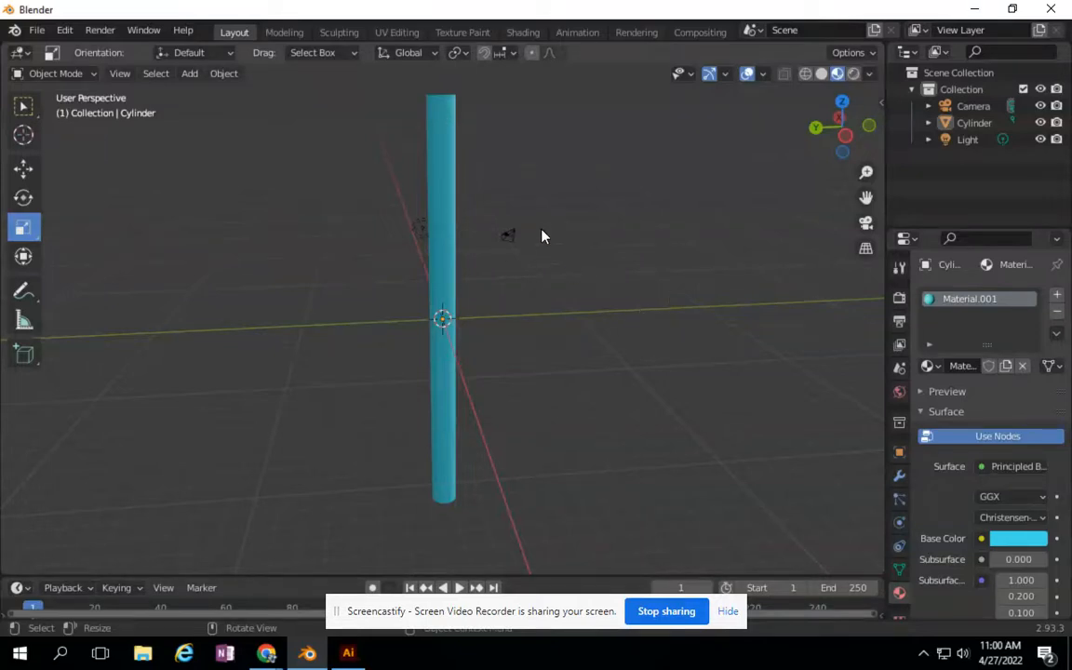
- Enter Edit Mode on the cylinder and cut one edge loop around its middle with the Loop Cut tool
left_click(58, 74)
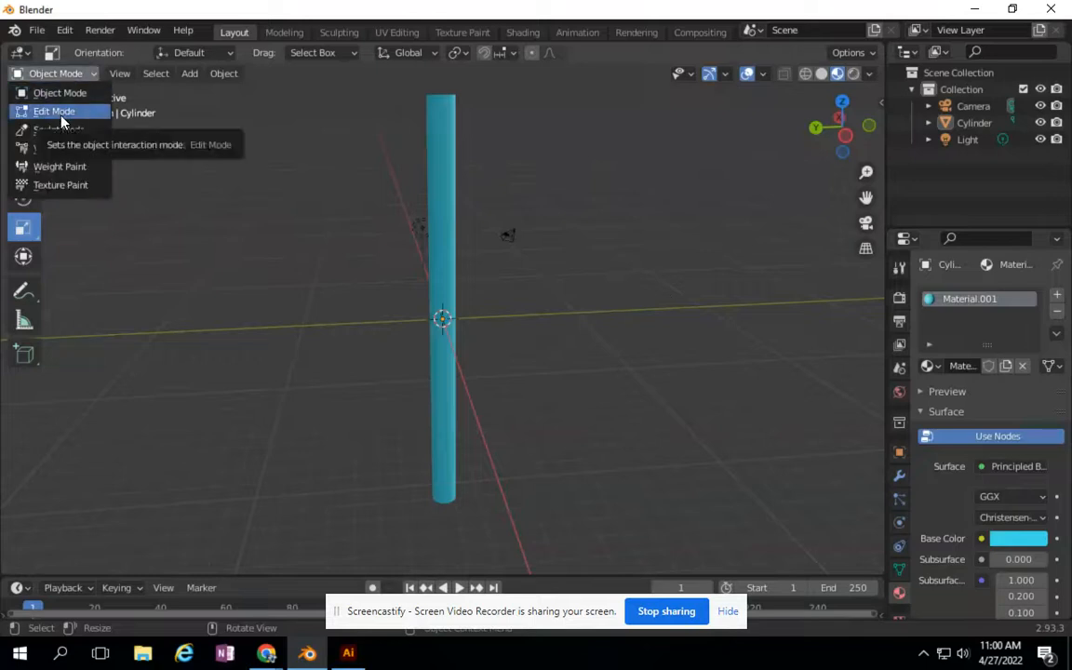
left_click(58, 111)
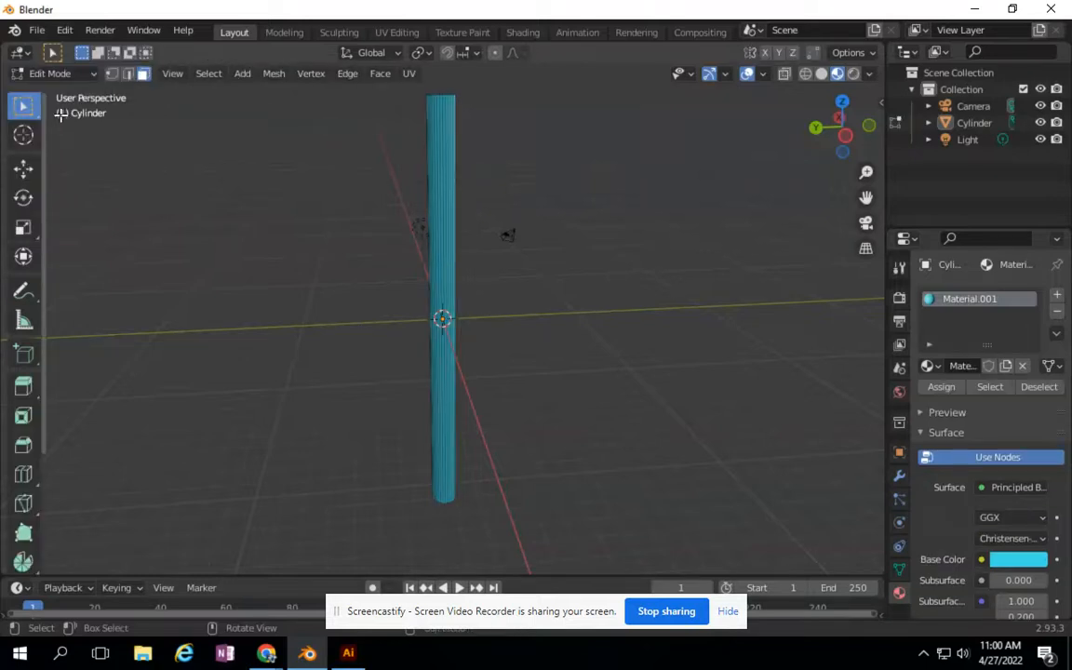
left_click(26, 478)
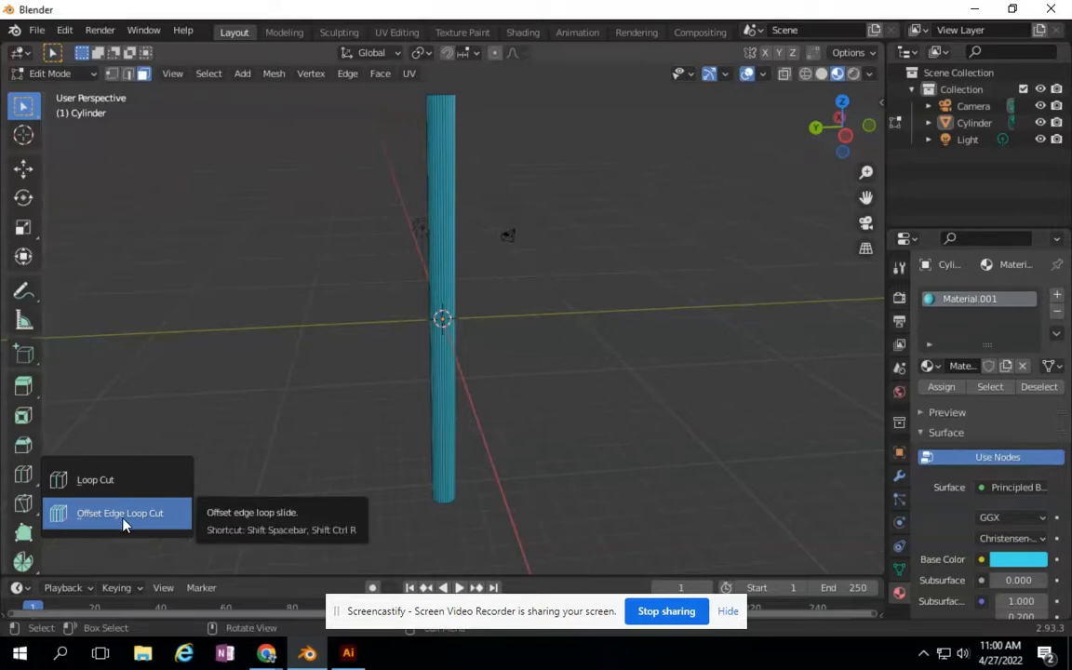
left_click(85, 484)
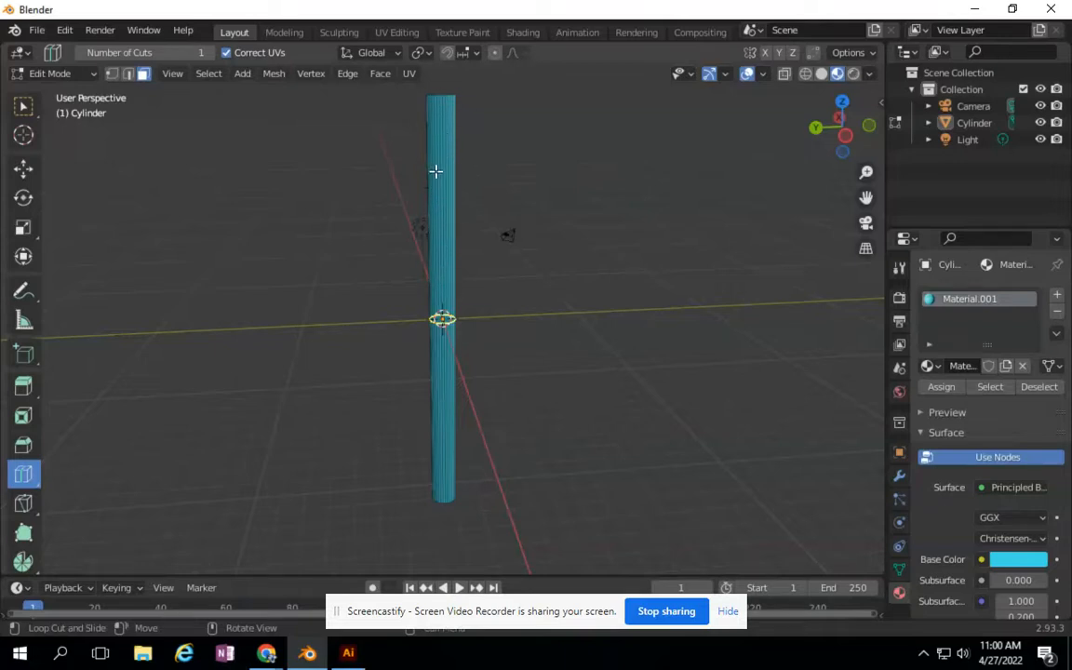
left_click_drag(436, 171, 478, 208)
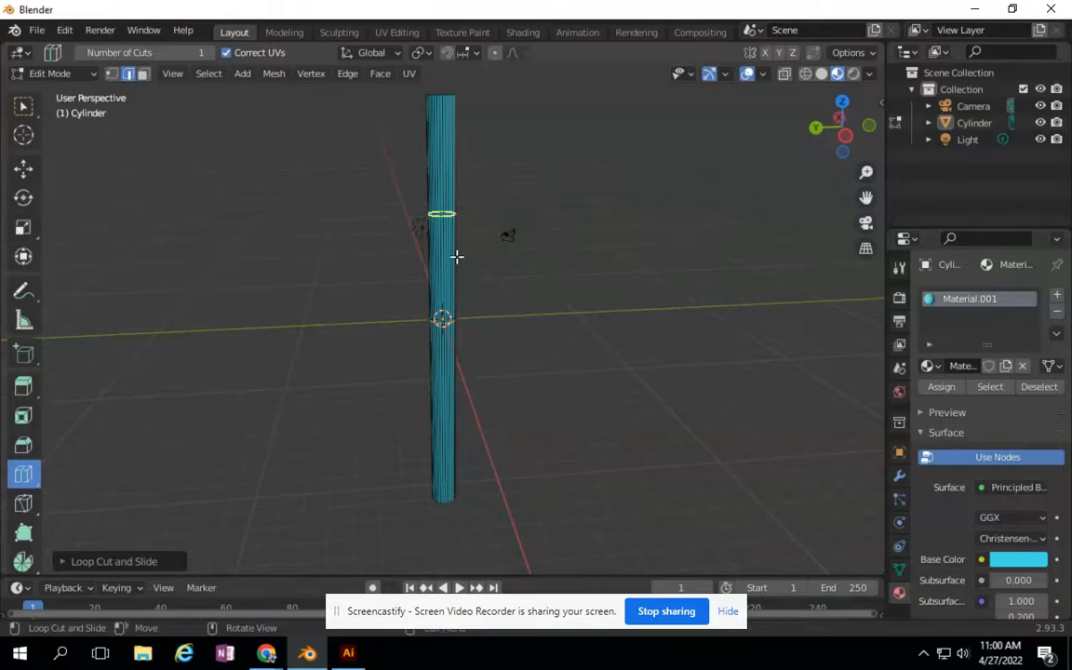
- Add a band of closely spaced loop cuts around the central part of the cylinder's upper half
scroll(456, 257, "up", 3)
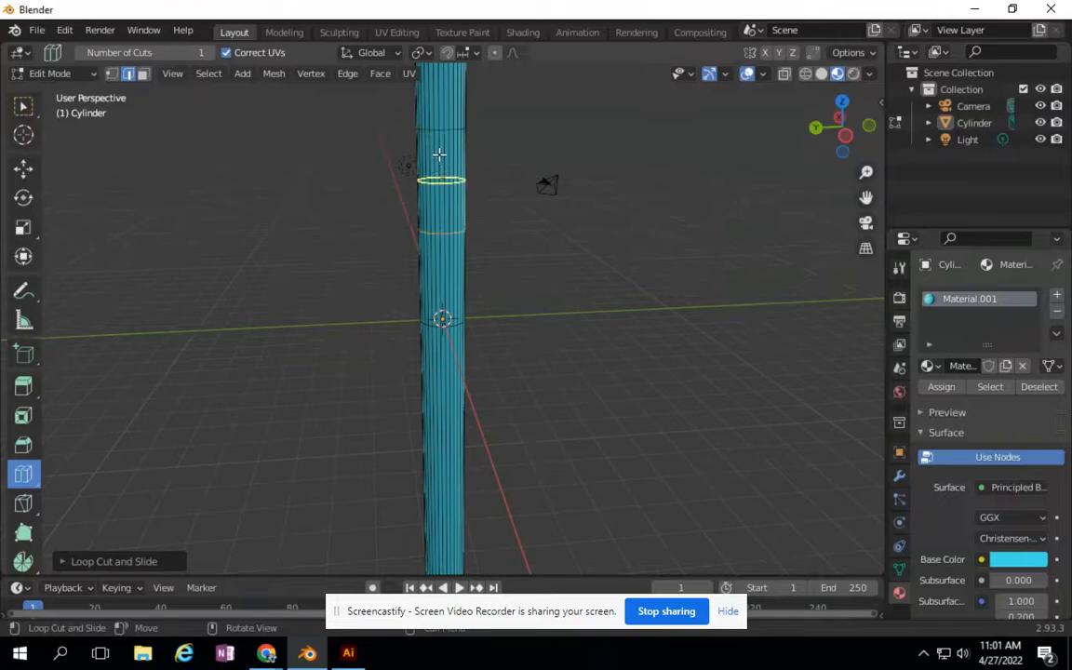
left_click(441, 144)
left_click_drag(441, 138, 444, 210)
left_click(452, 226)
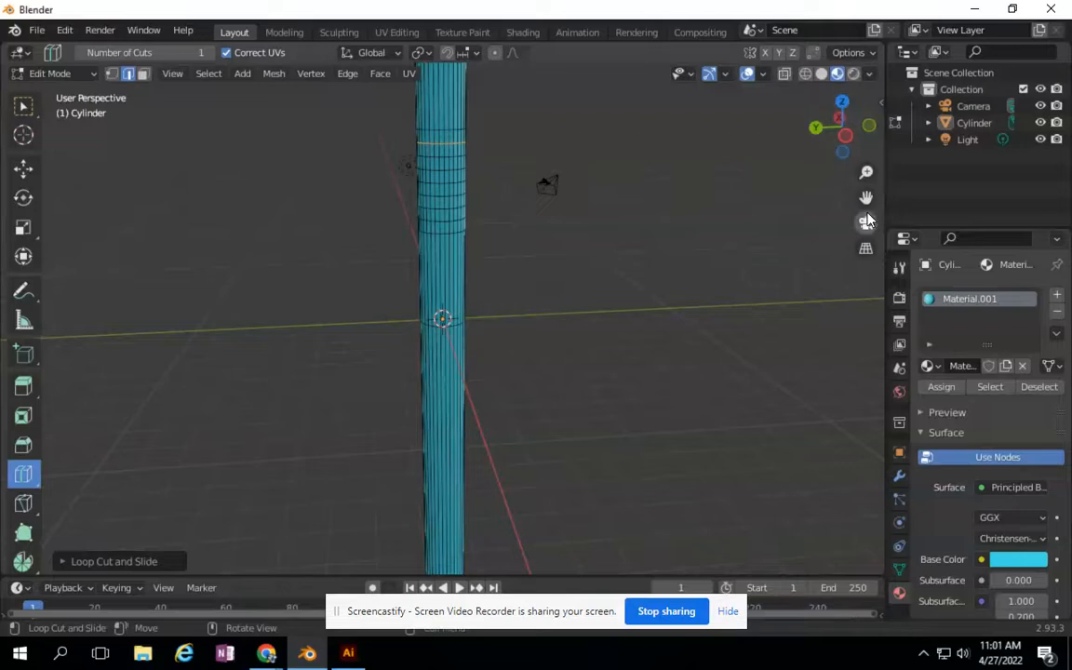
- Extend the band upward with further closely spaced loop cuts toward the top of the cylinder
left_click_drag(866, 197, 773, 368)
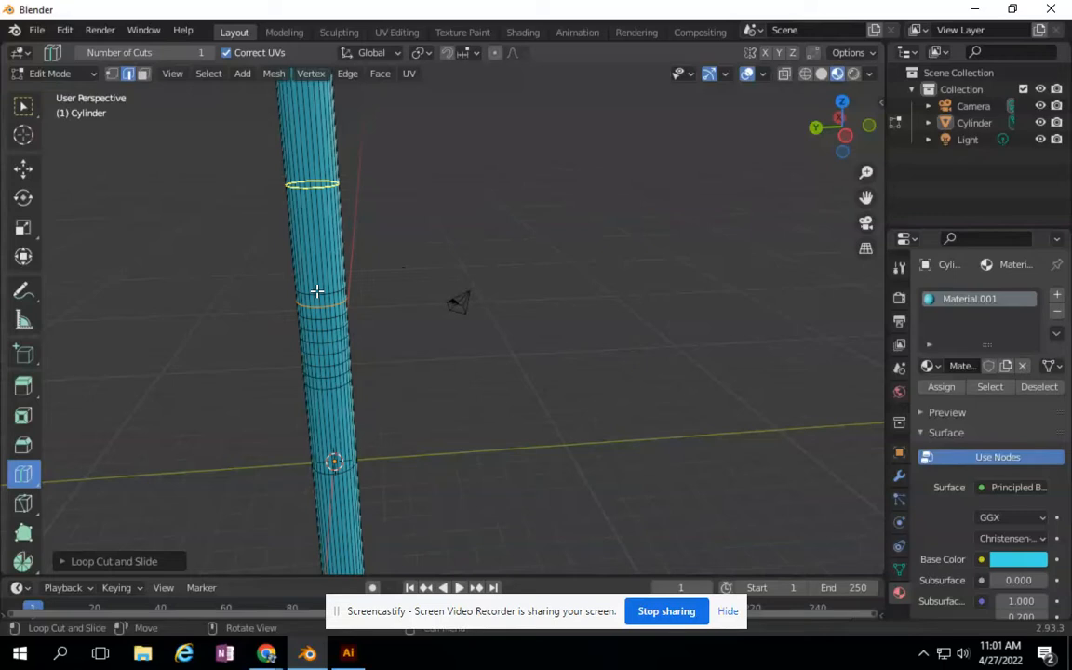
left_click(311, 184)
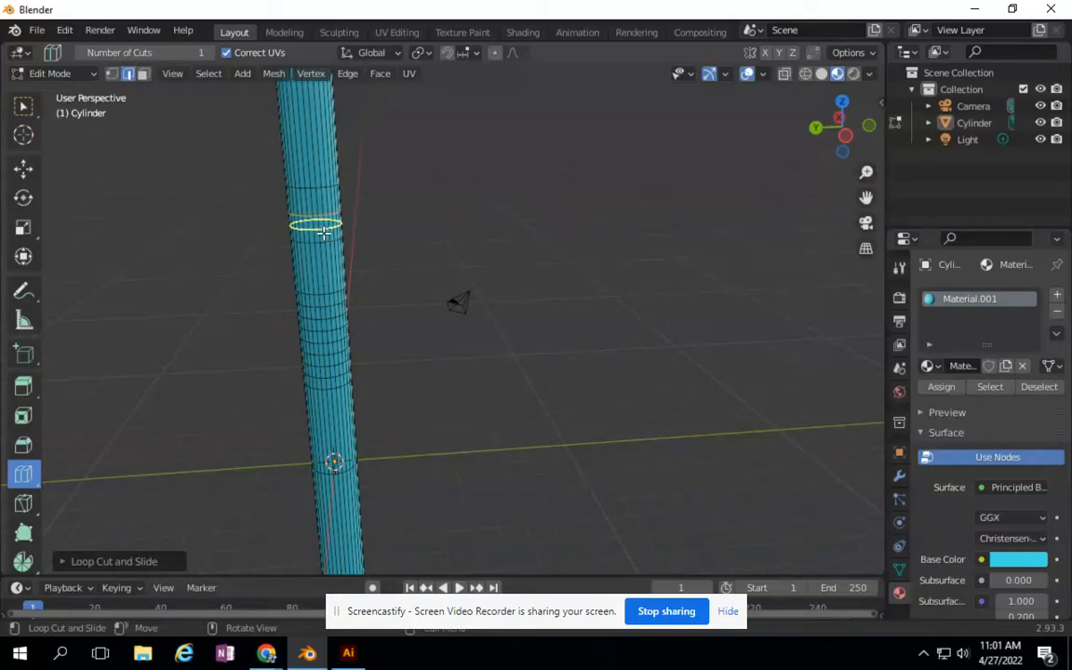
left_click(326, 266)
left_click(319, 199)
left_click(324, 252)
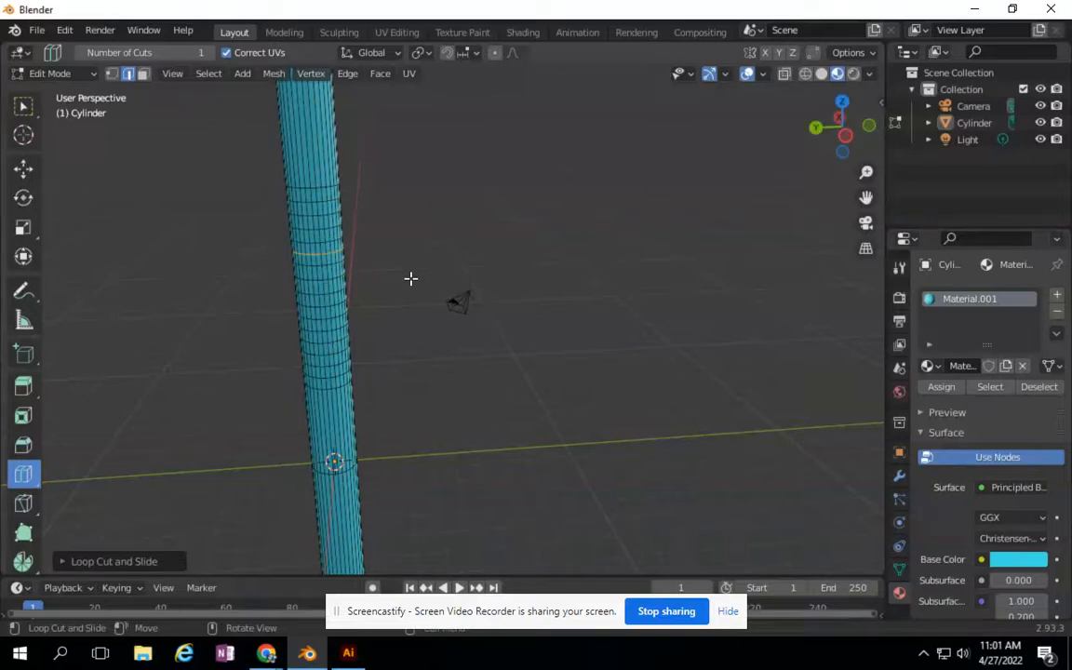
- Fill the gap between the band and the cylinder's middle loop with more loop cuts, and return to Object Mode
left_click(327, 406)
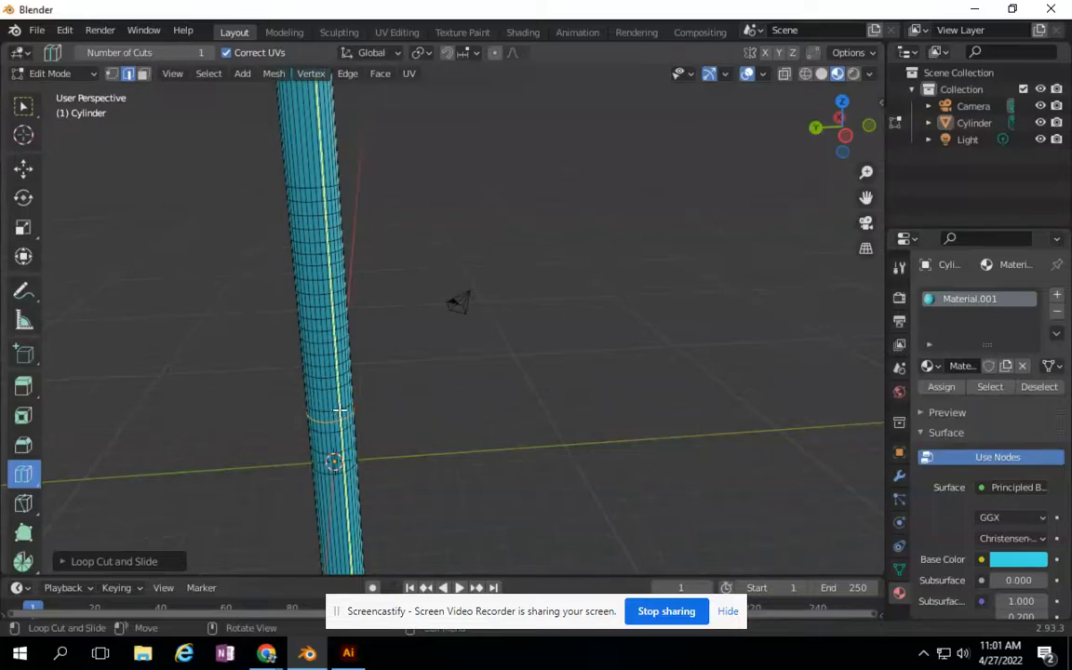
left_click(334, 435)
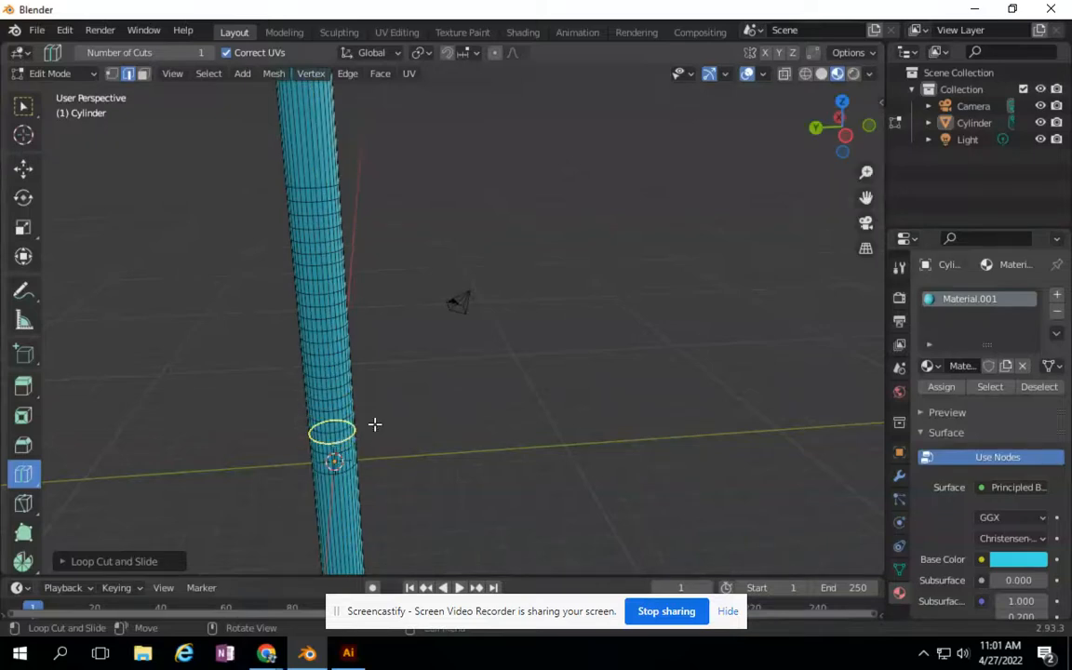
left_click_drag(846, 142, 741, 87)
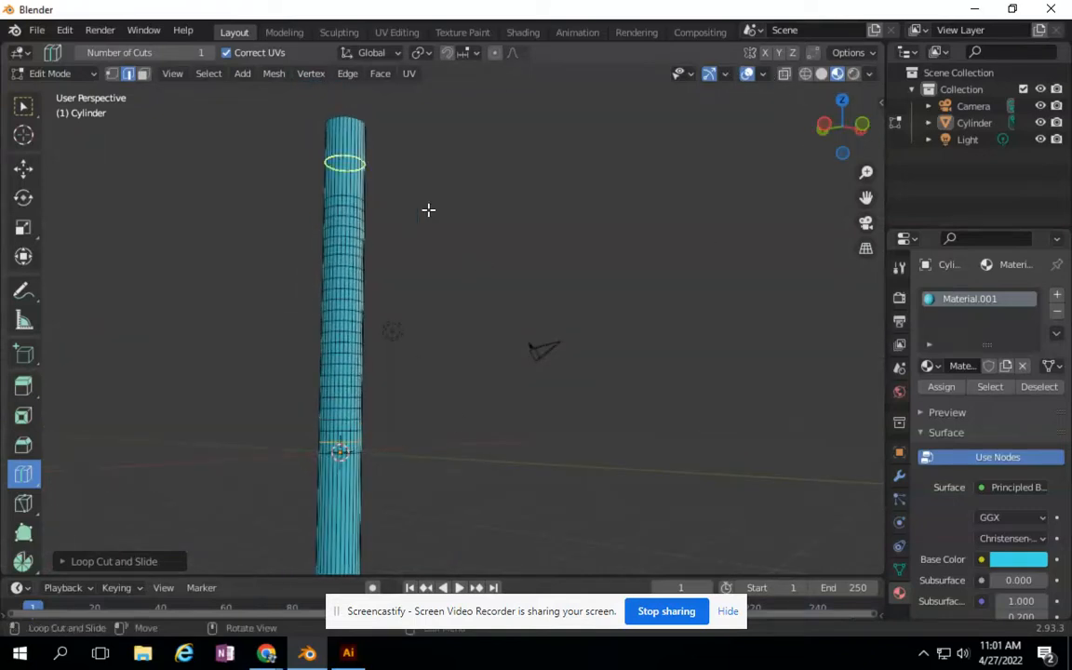
scroll(505, 217, "down", 4)
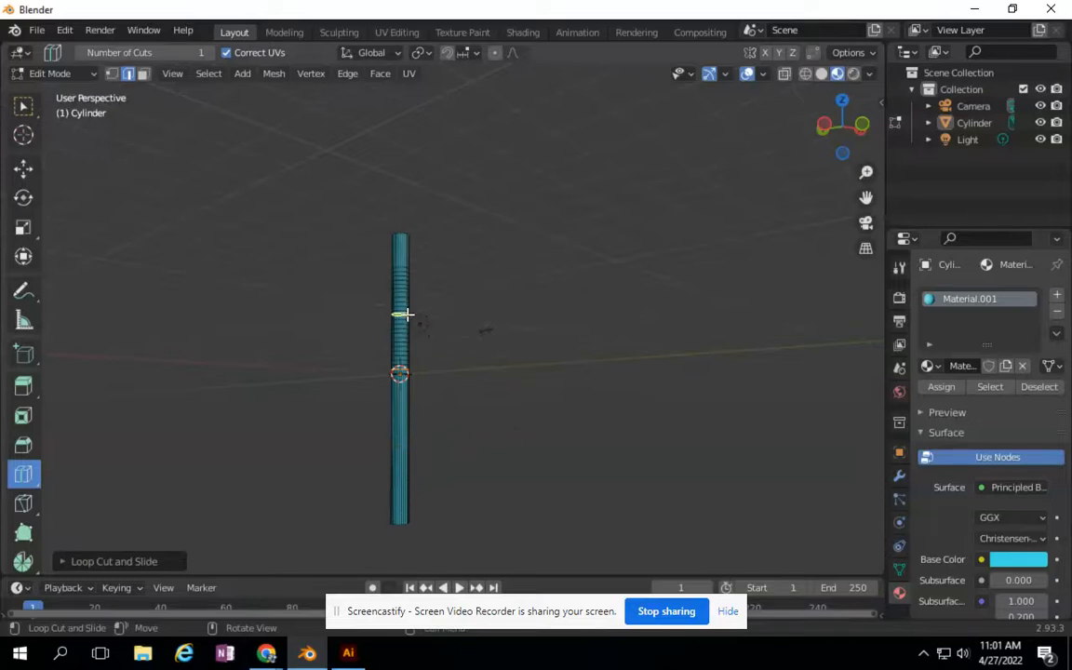
left_click_drag(833, 119, 605, 187)
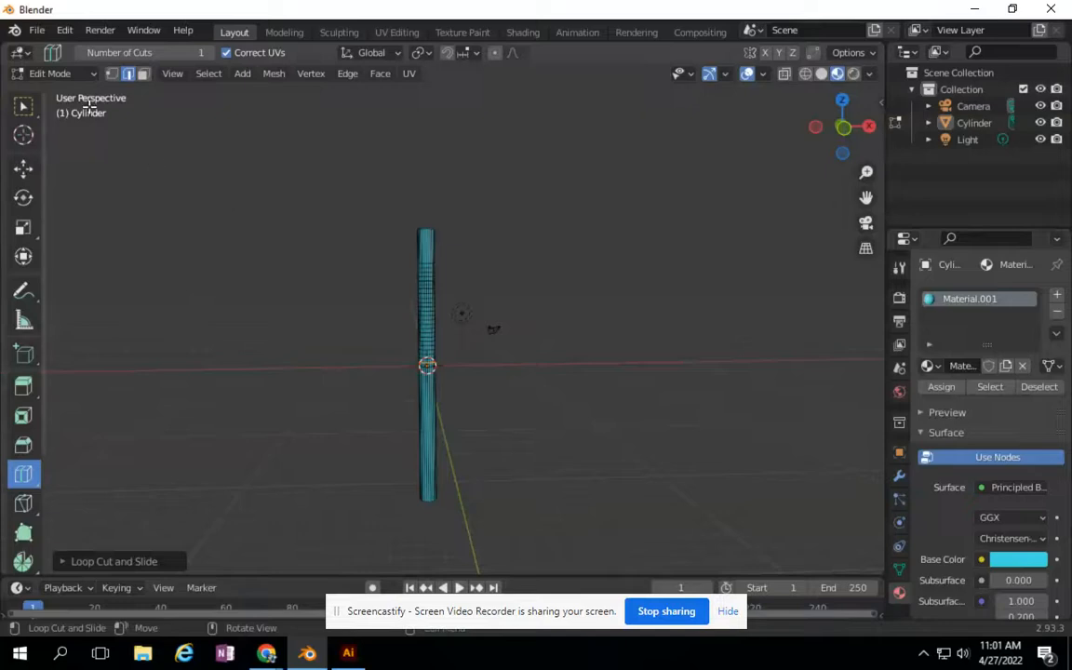
left_click(54, 69)
left_click(58, 93)
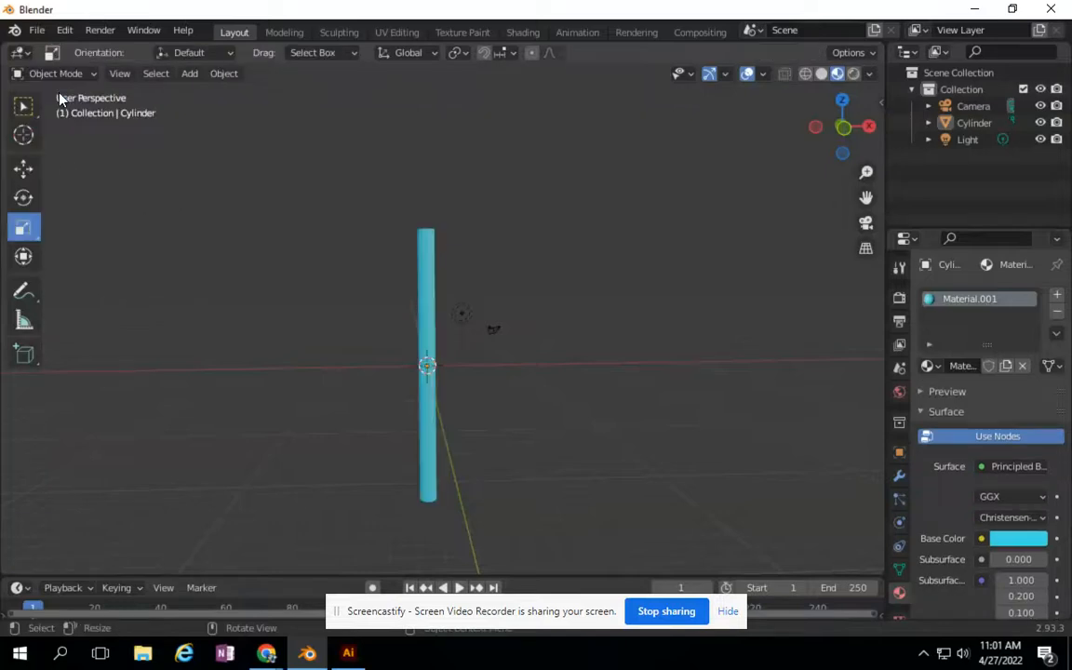
- Add an armature to the scene and move it along the X axis out of the cylinder, so it stands beside it
left_click(196, 73)
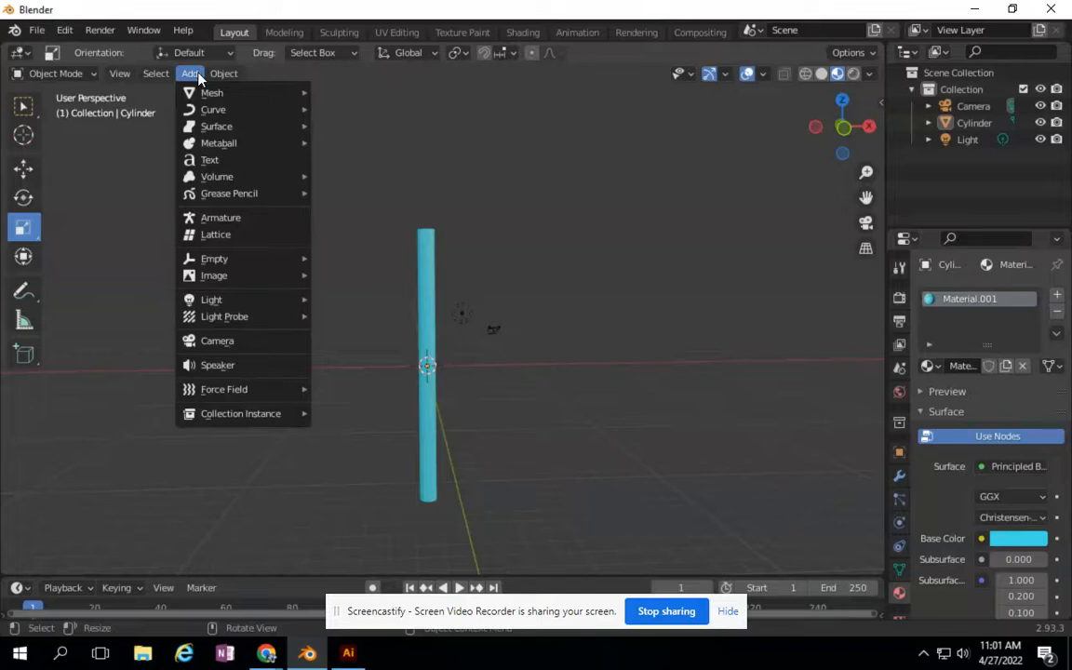
left_click(221, 218)
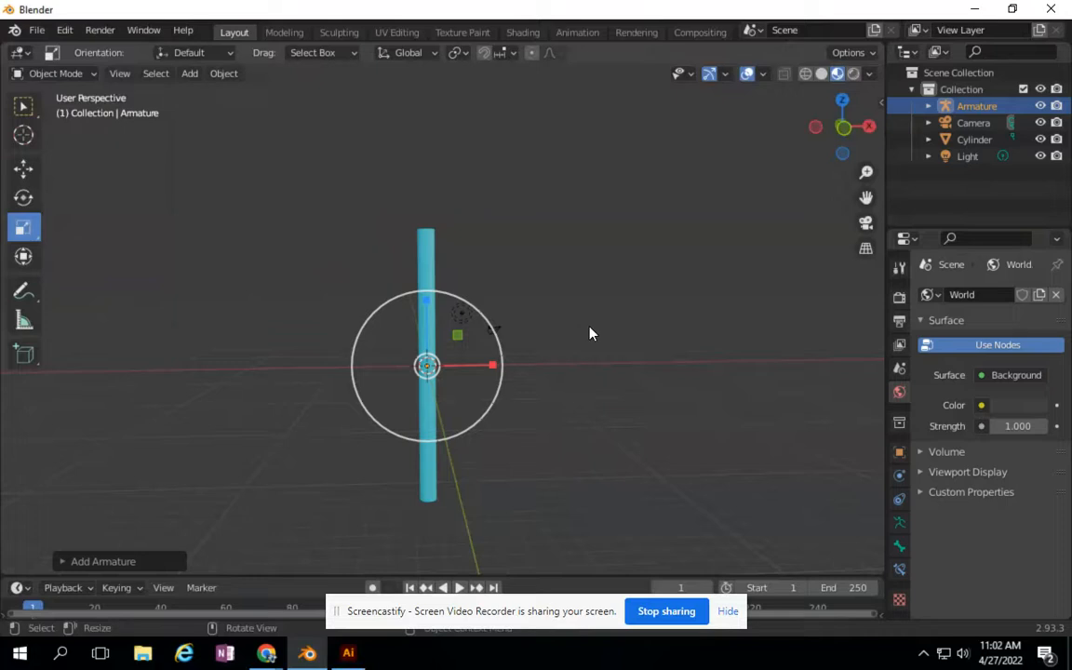
left_click(25, 168)
left_click_drag(494, 368, 538, 372)
scroll(574, 364, "up", 6)
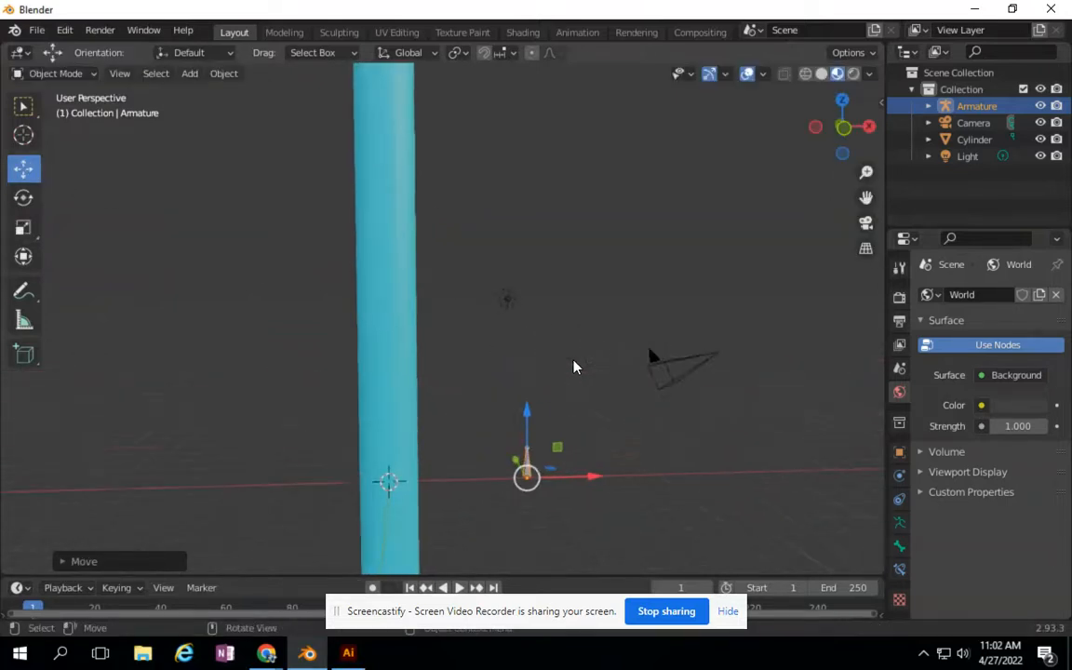
scroll(574, 366, "down", 5)
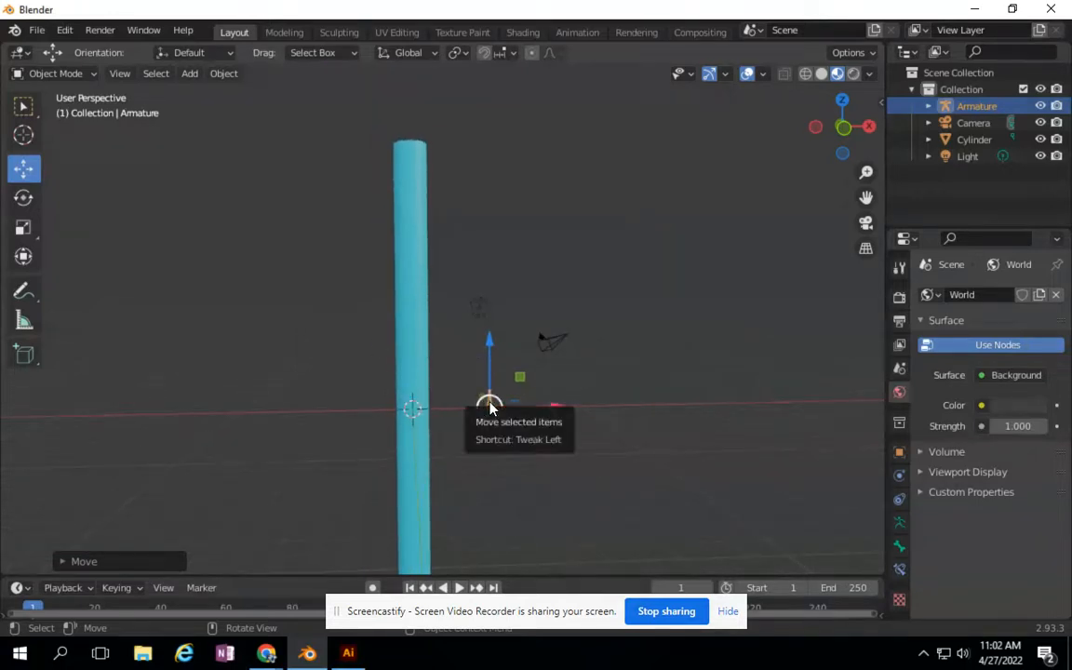
- Check in Edit Mode how the cylinder's loop cuts line up with the armature, and return to Object Mode
left_click(416, 297)
left_click(65, 73)
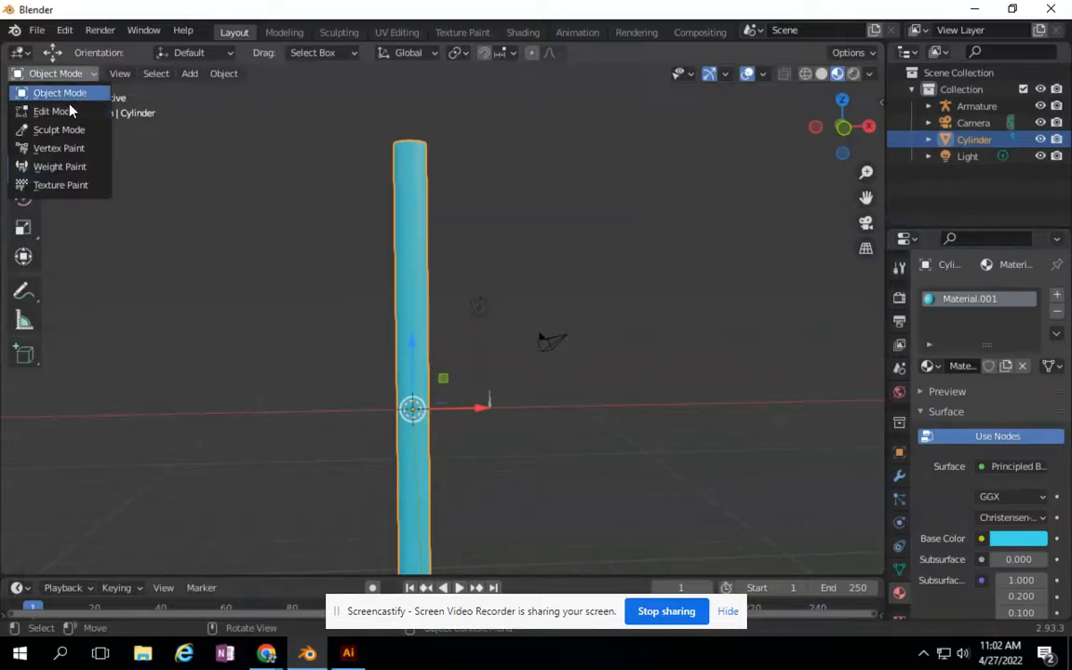
left_click(47, 102)
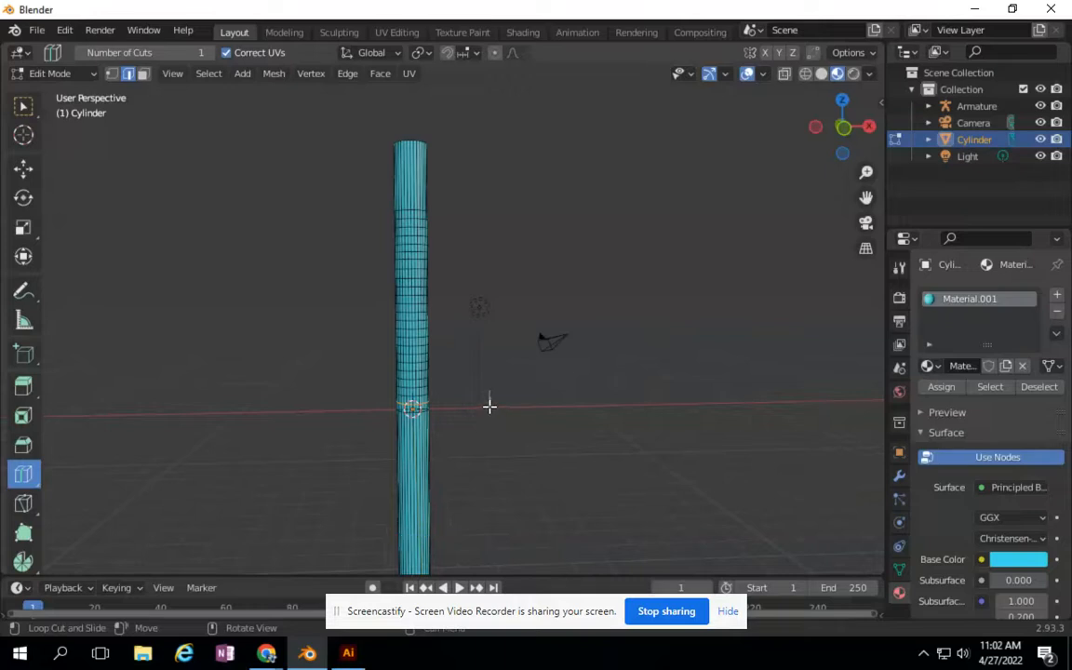
left_click(70, 74)
left_click(60, 93)
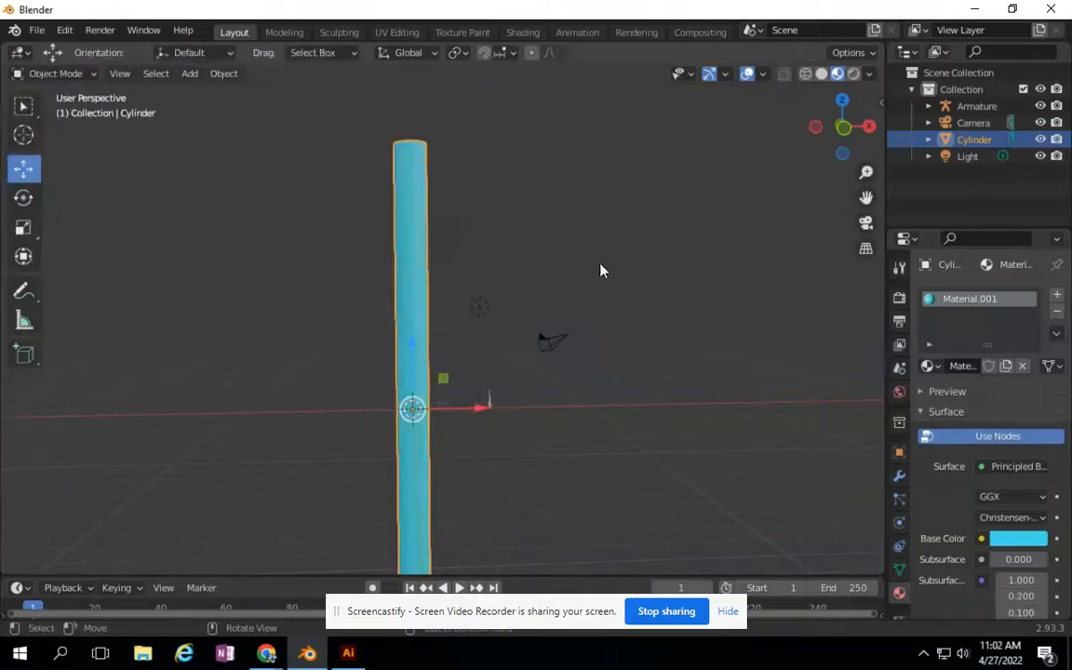
- Move the armature along the X axis closer to the cylinder and scale it up in the X and Z directions
left_click(492, 407)
left_click_drag(555, 410, 508, 410)
left_click(24, 227)
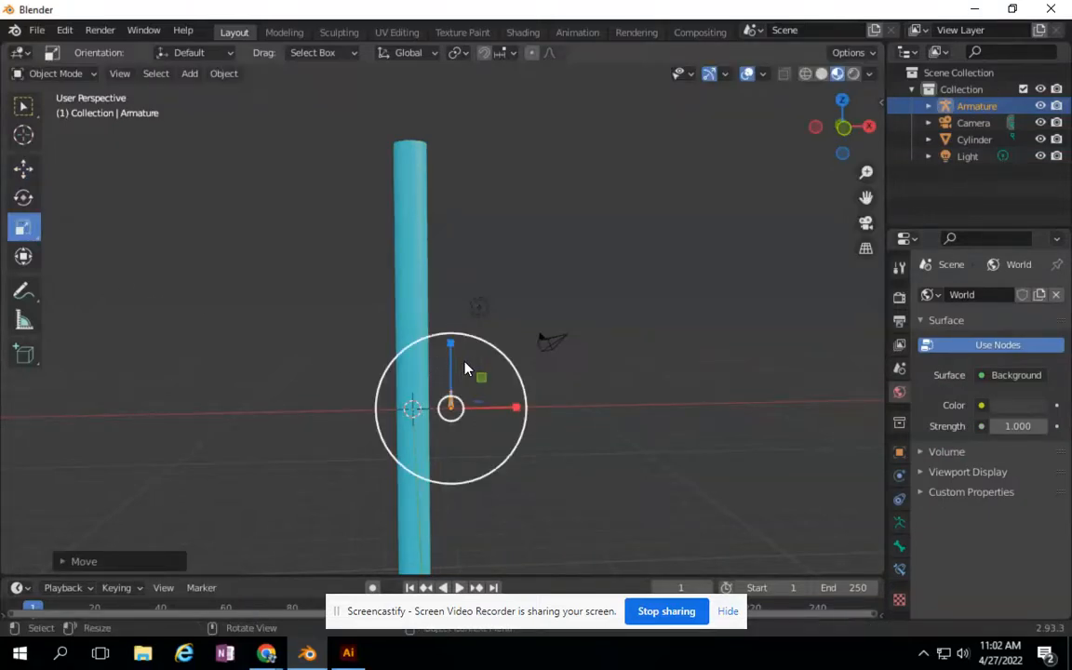
left_click_drag(483, 380, 530, 267)
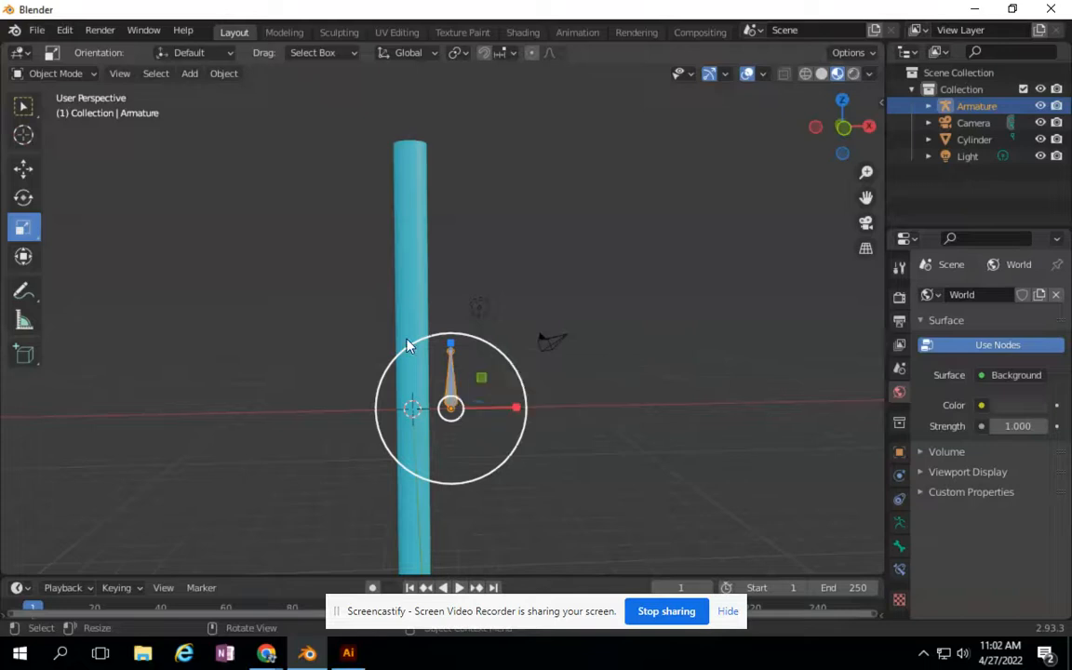
- In Edit Mode, extrude three more bones upward from the armature's tip to form a vertical chain of four beside the cylinder
left_click(57, 73)
left_click(66, 112)
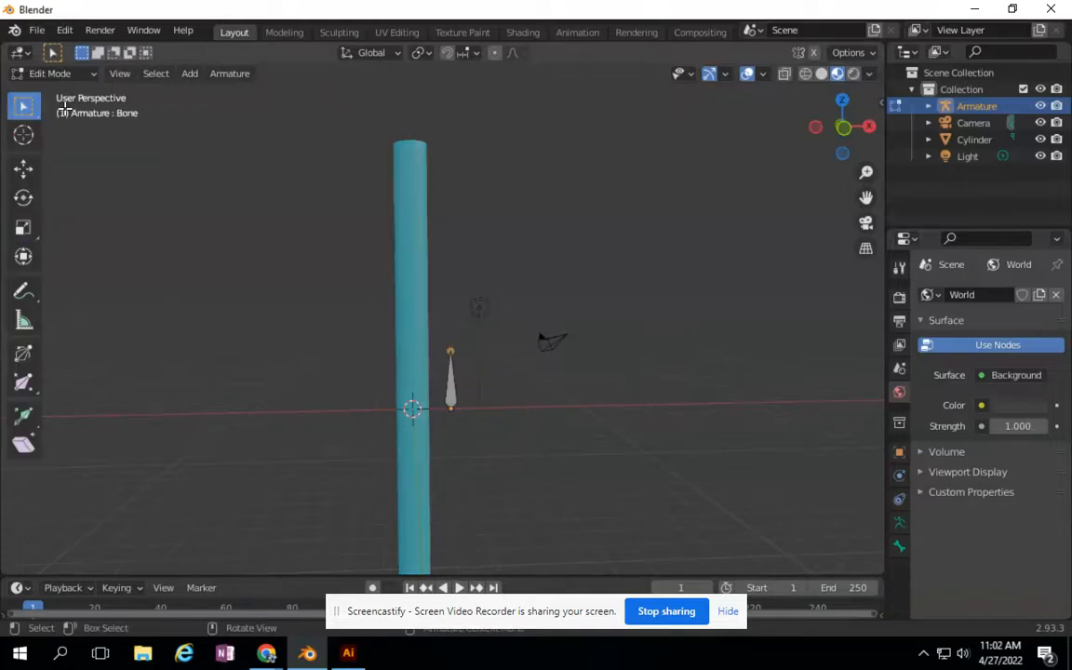
key("e")
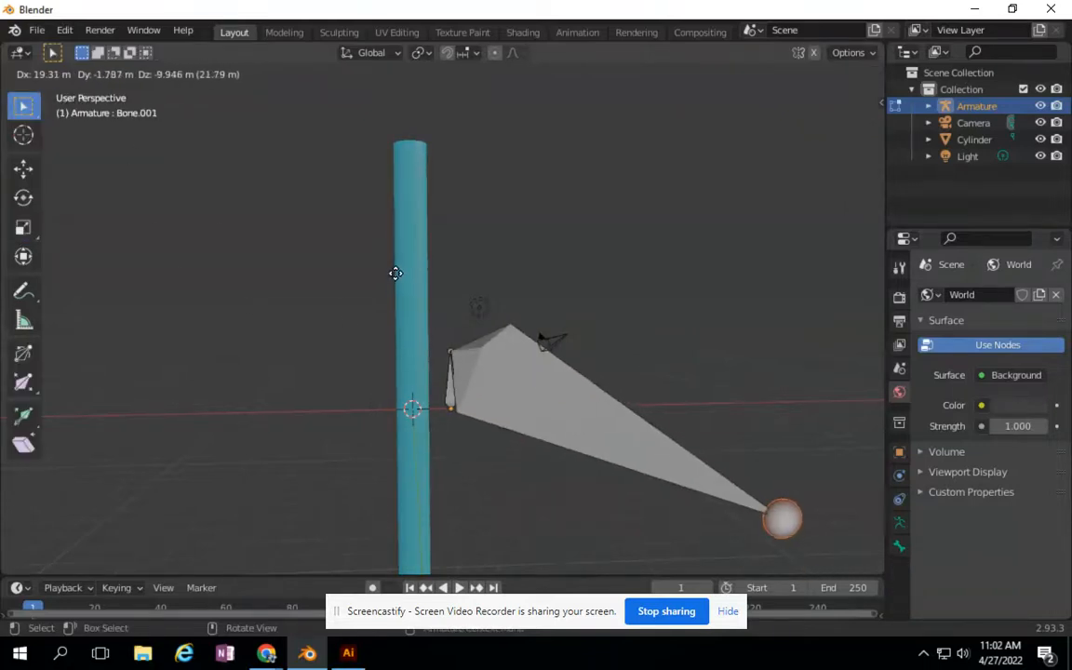
left_click(66, 569)
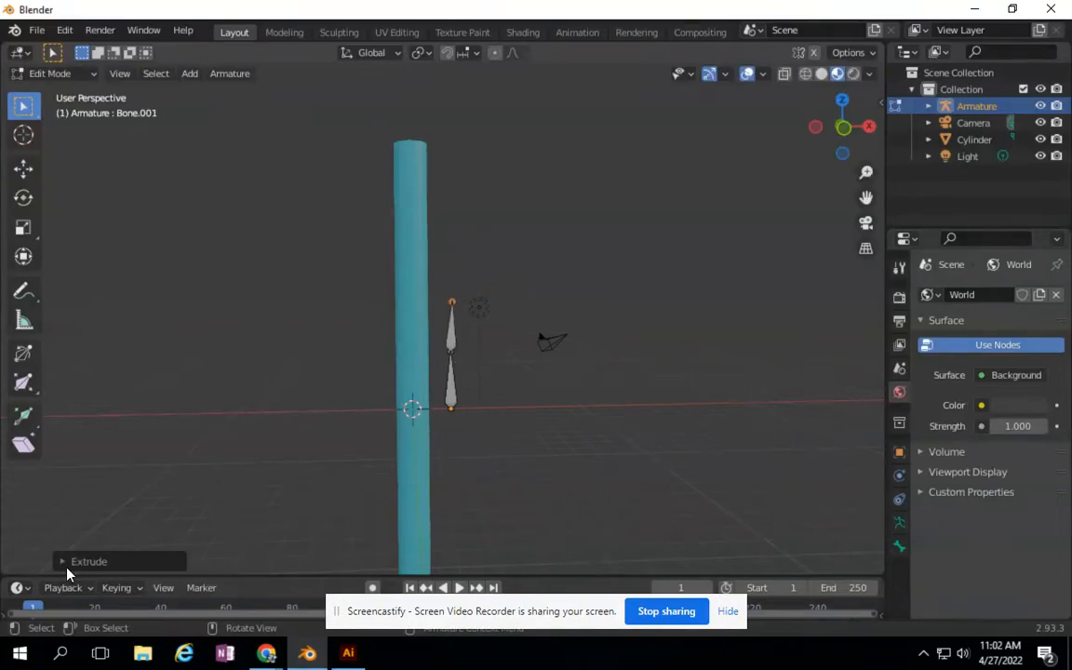
key("e")
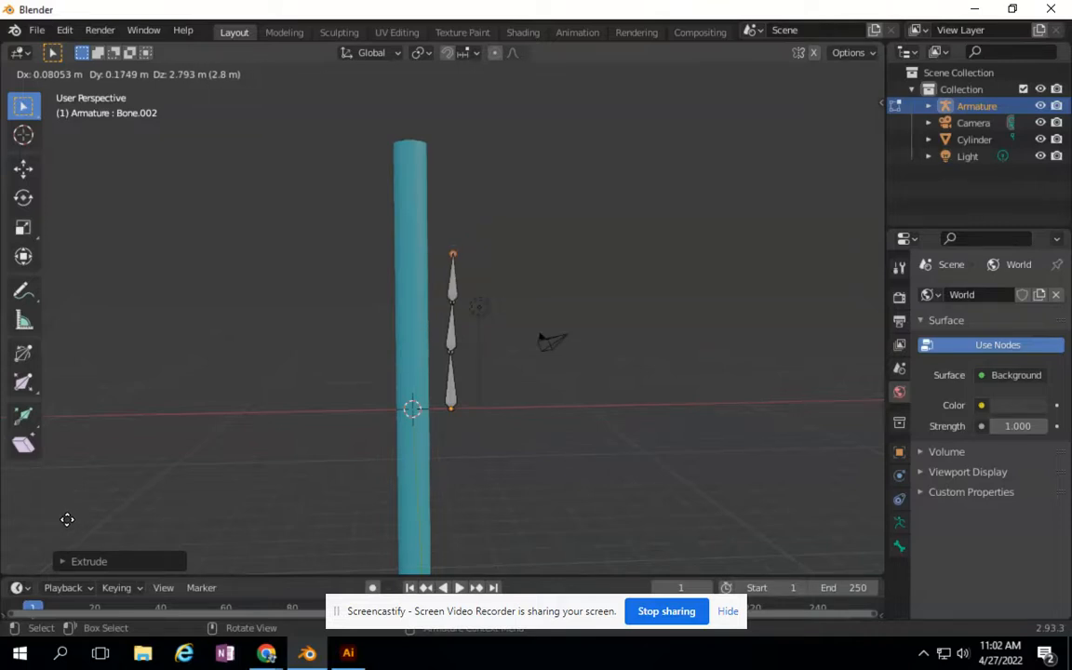
left_click(69, 524)
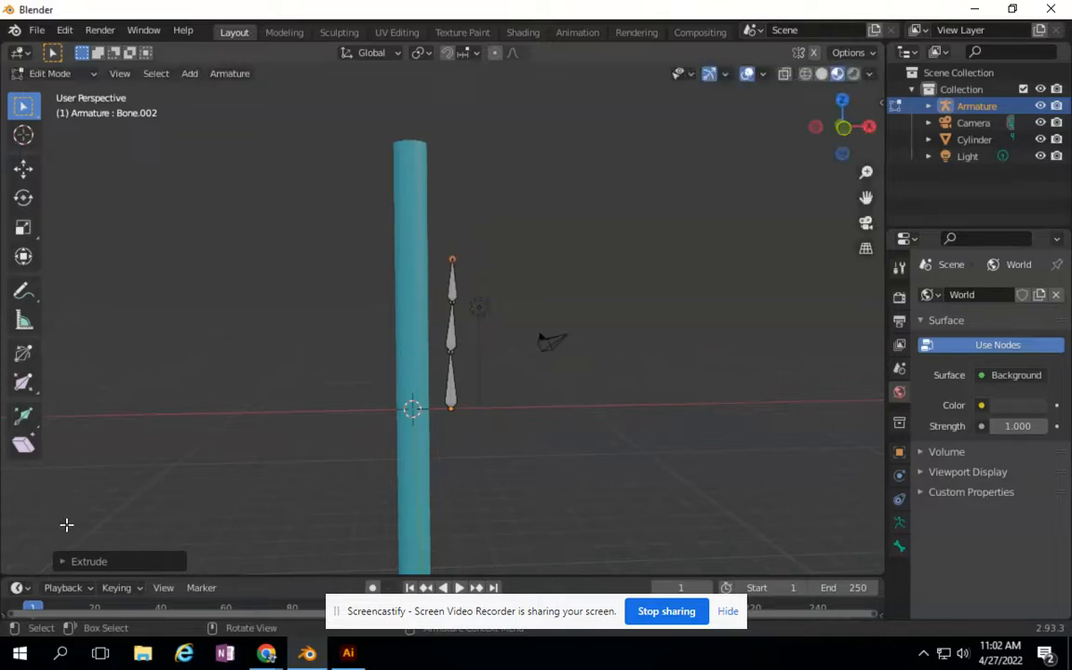
key("e")
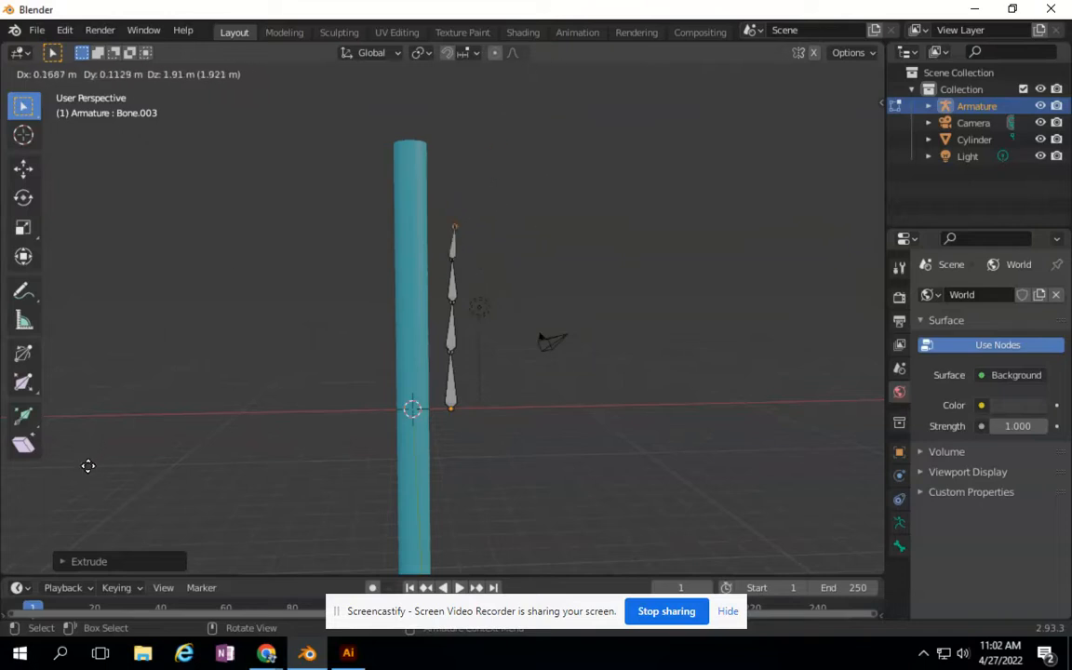
left_click(86, 466)
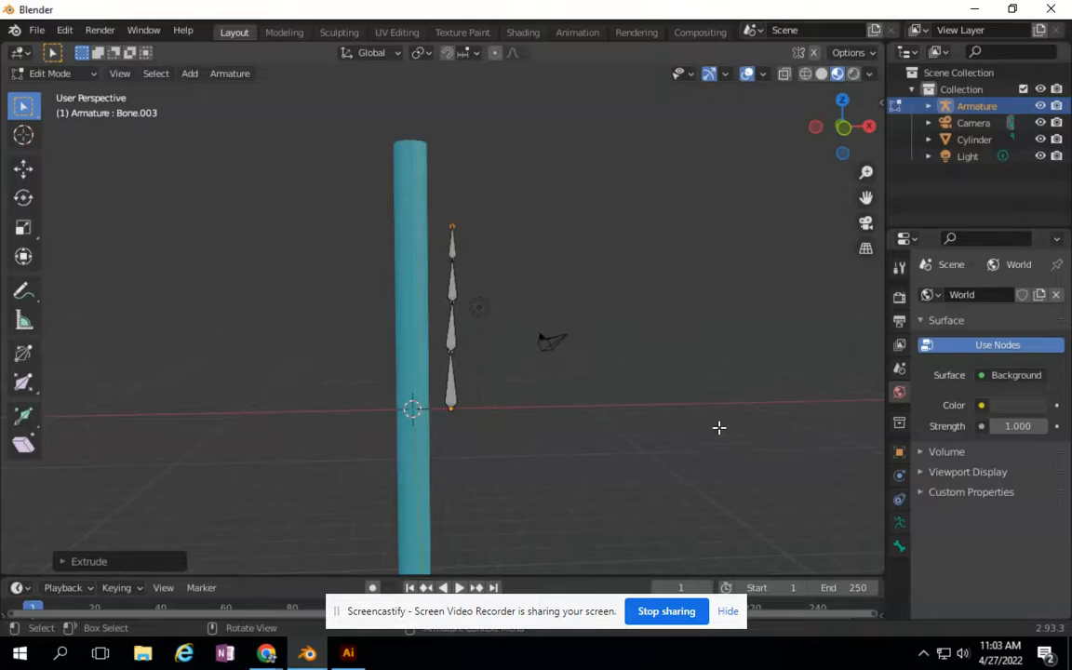
- Return to Object Mode, switch the viewport to wireframe shading and slightly adjust the armature's scale along the X axis
left_click(72, 80)
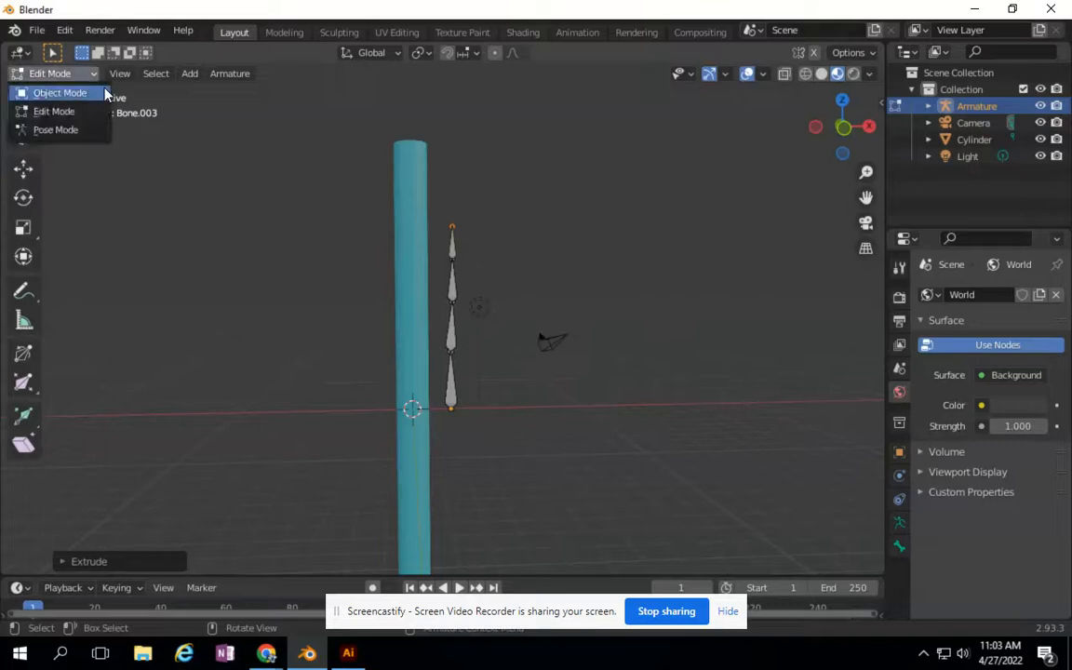
left_click(74, 92)
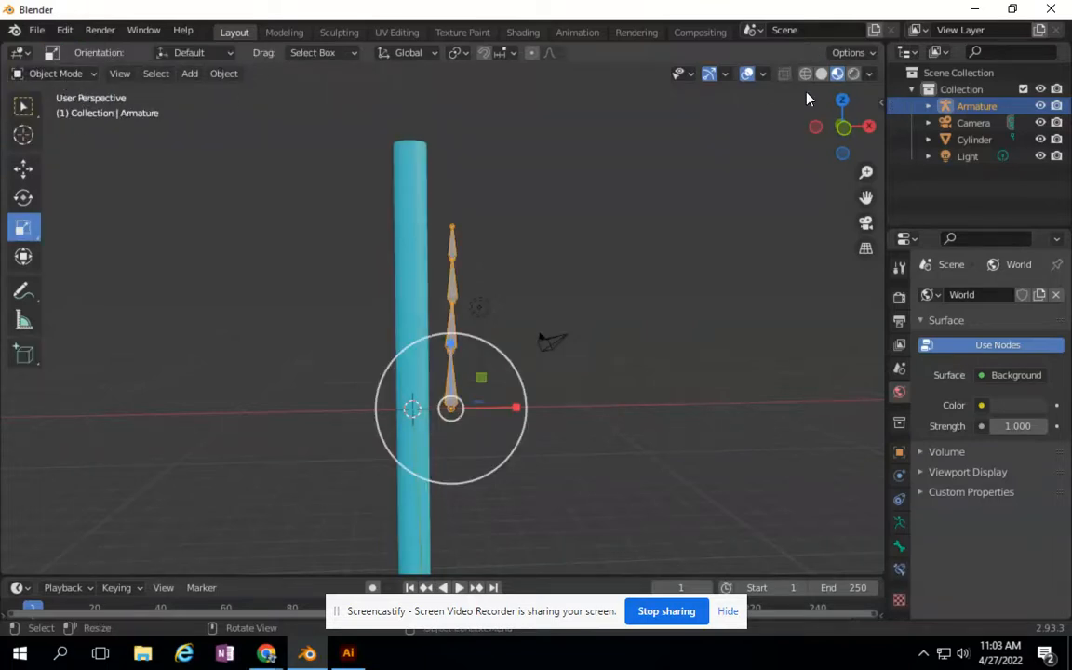
key("shift+z")
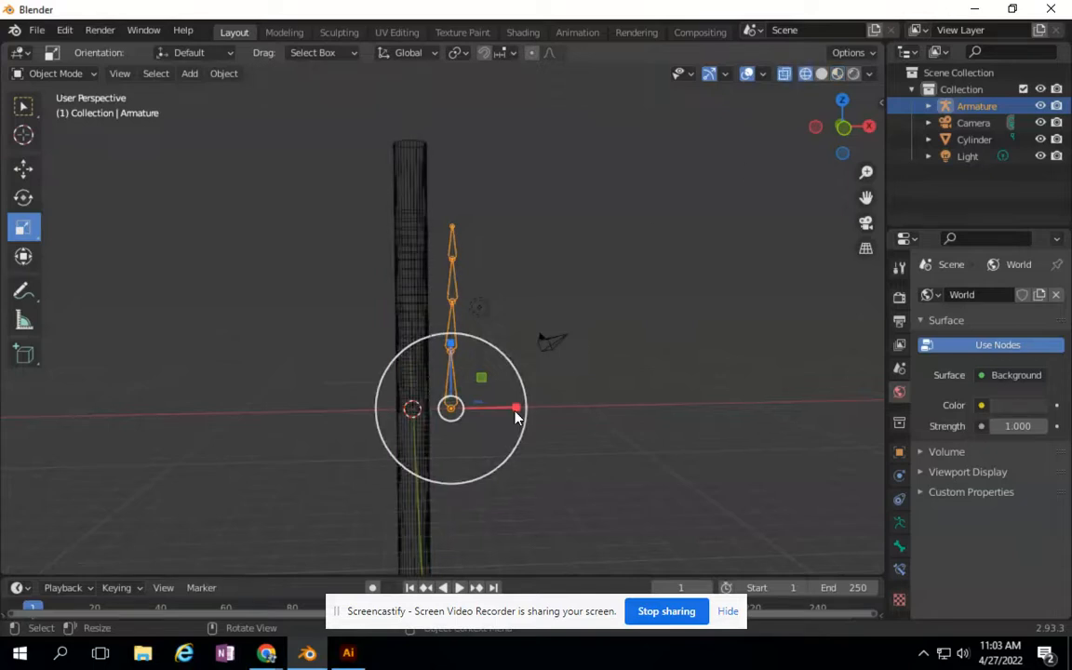
key("s")
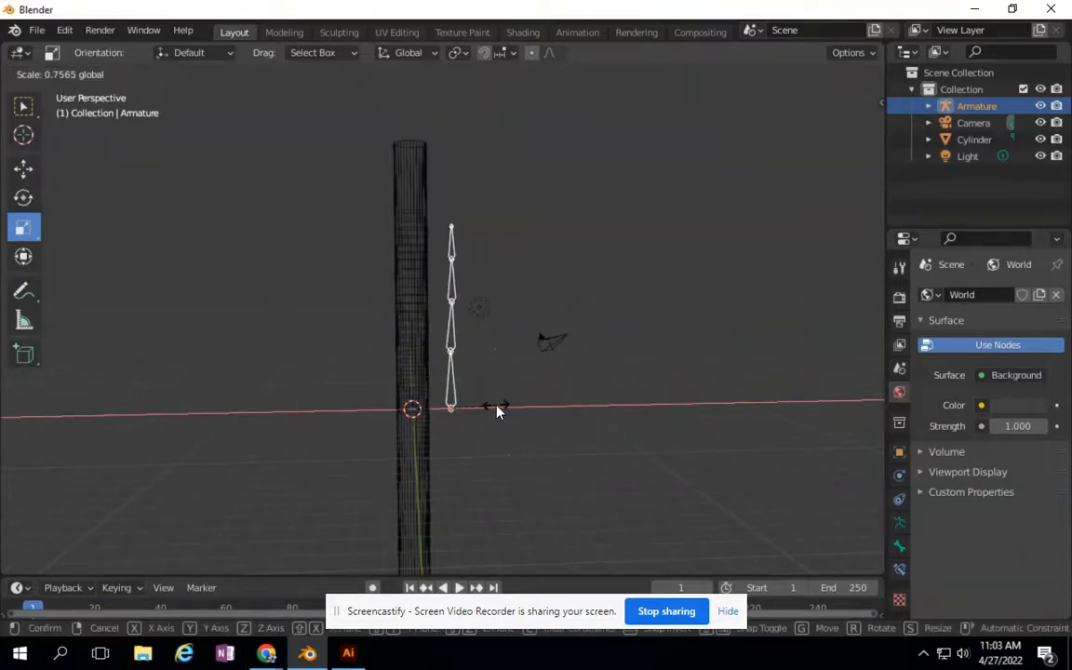
left_click(508, 409)
- Move the armature along the X axis into the cylinder's centre and raise it slightly along the Z axis
left_click(24, 168)
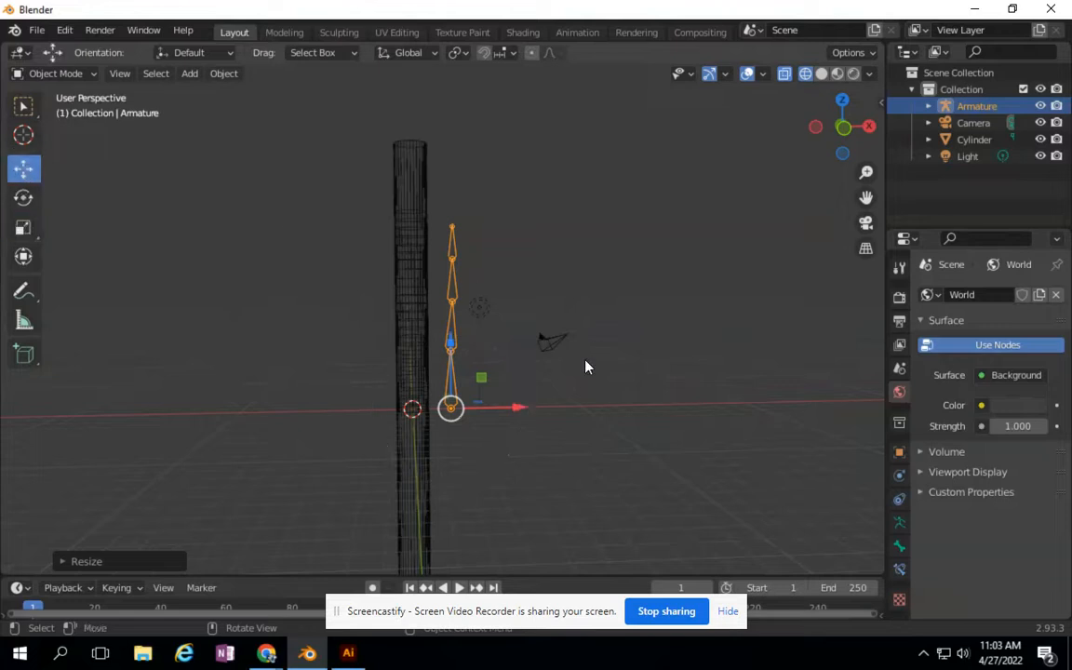
left_click_drag(507, 416, 470, 402)
left_click_drag(411, 347, 411, 316)
- Check the bones inside the cylinder from the side, and hide the cylinder so that only the armature shows
left_click_drag(845, 134, 734, 184)
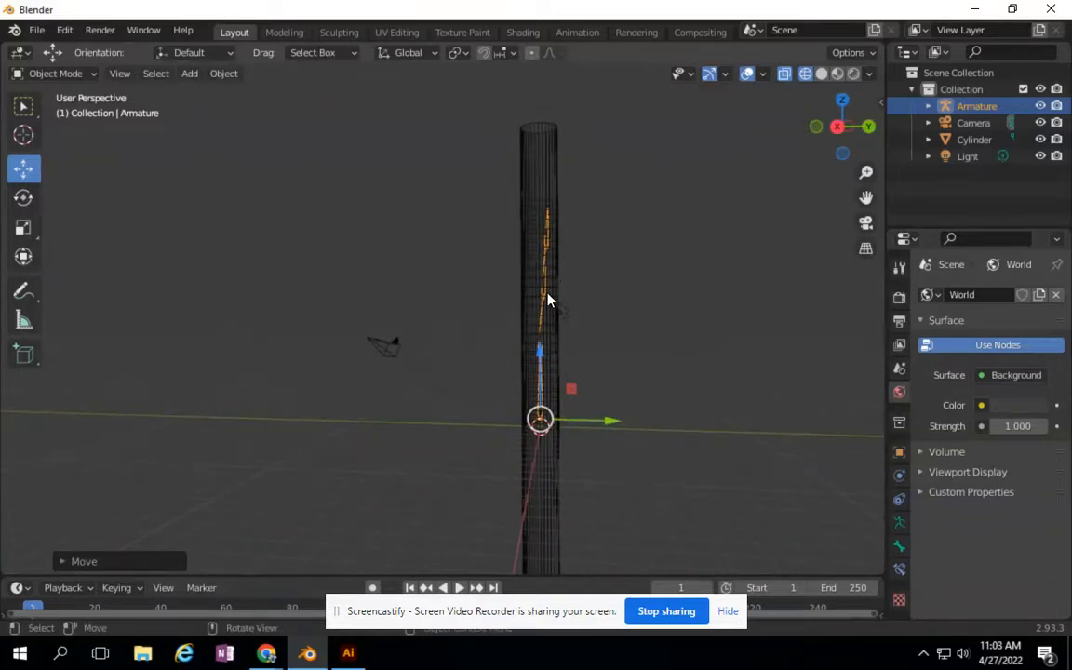
left_click(543, 331)
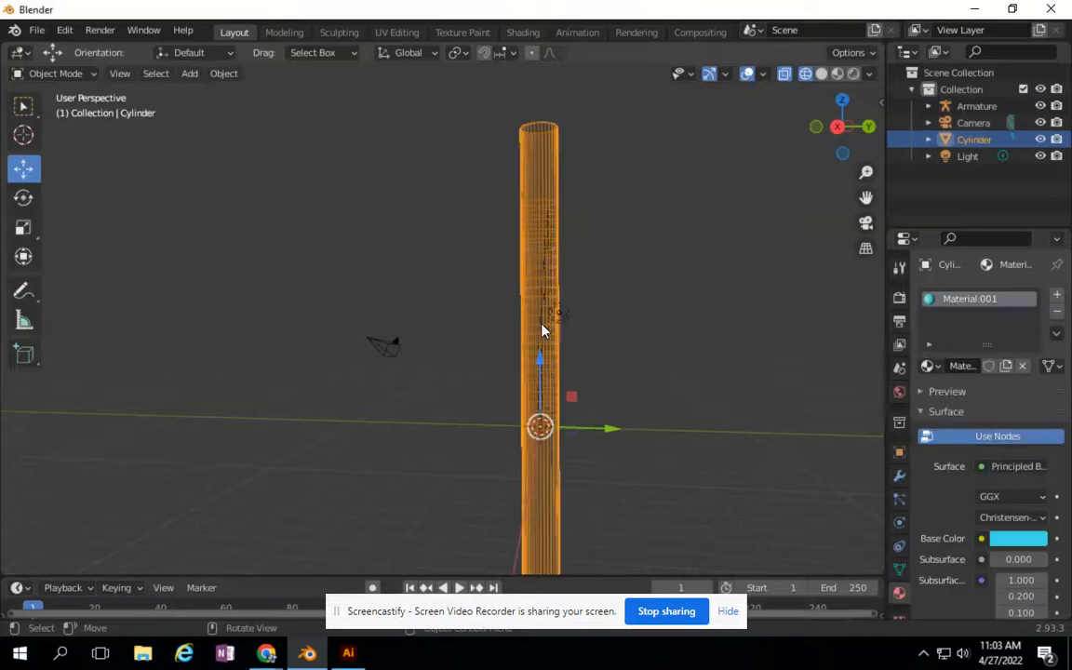
left_click(554, 326)
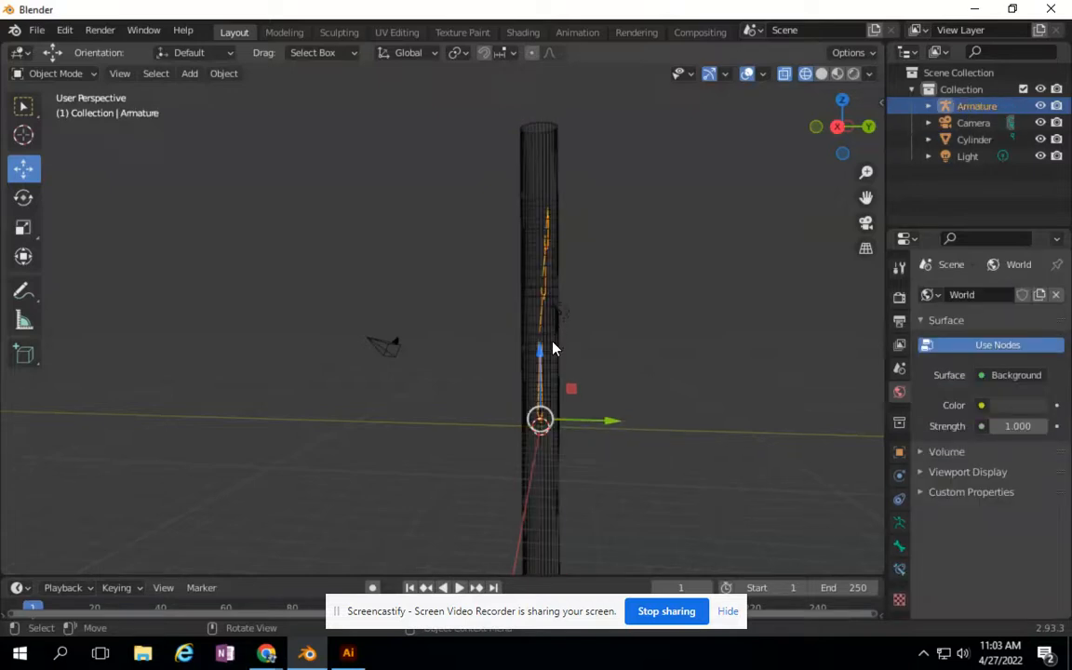
left_click(545, 330)
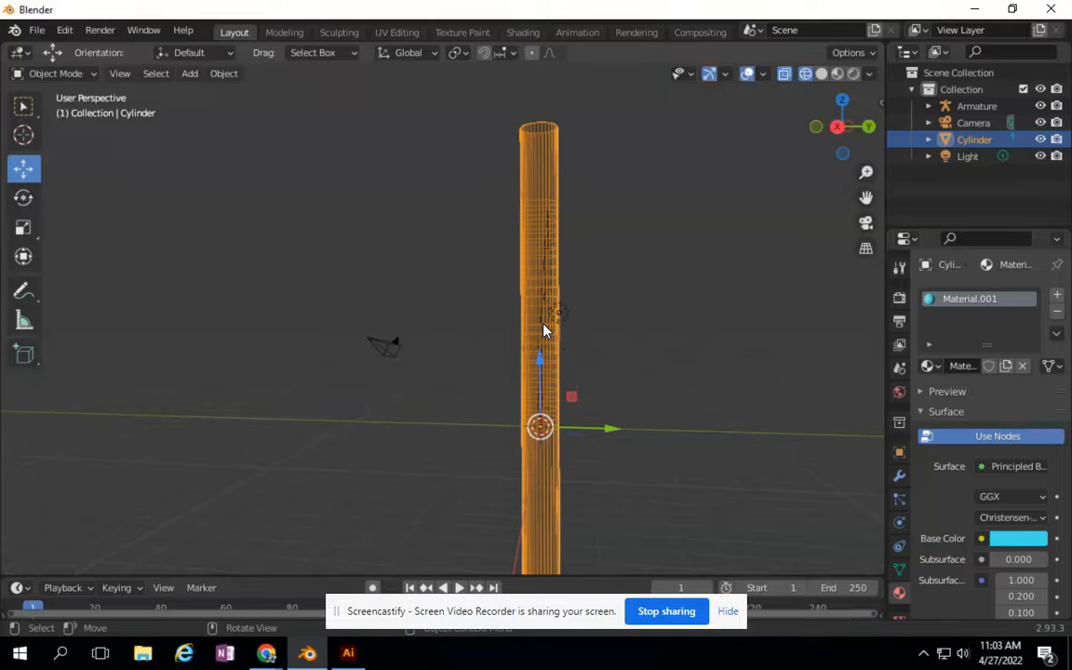
left_click_drag(834, 131, 789, 144)
key("h")
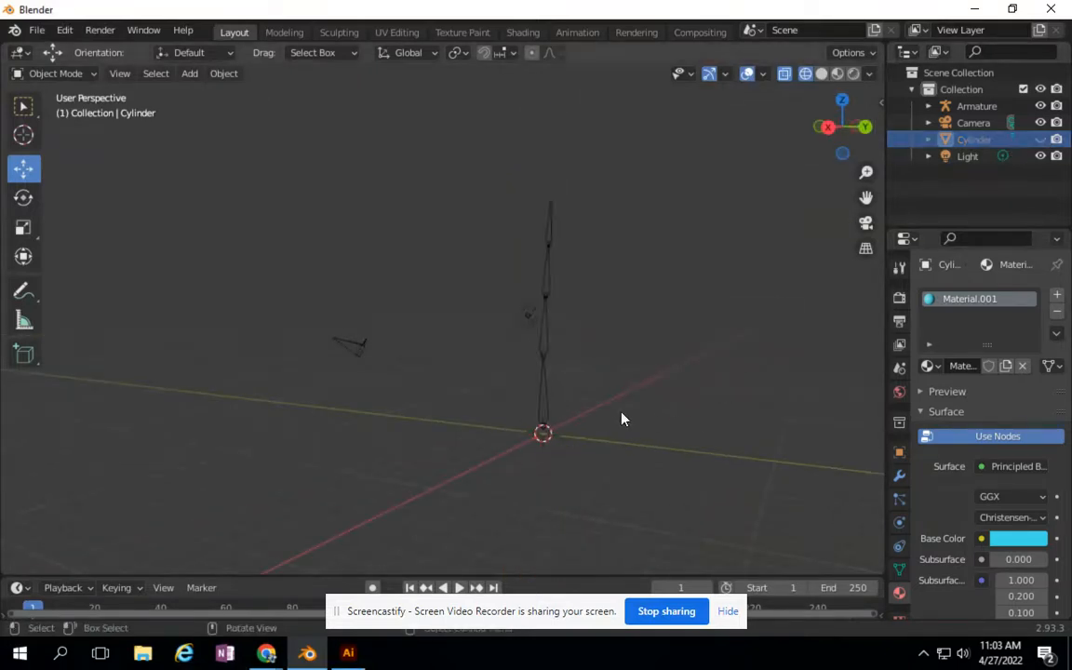
- Rotate the armature slightly about the X axis so the bone chain stands more upright
left_click(546, 352)
key("shift+space")
key("r")
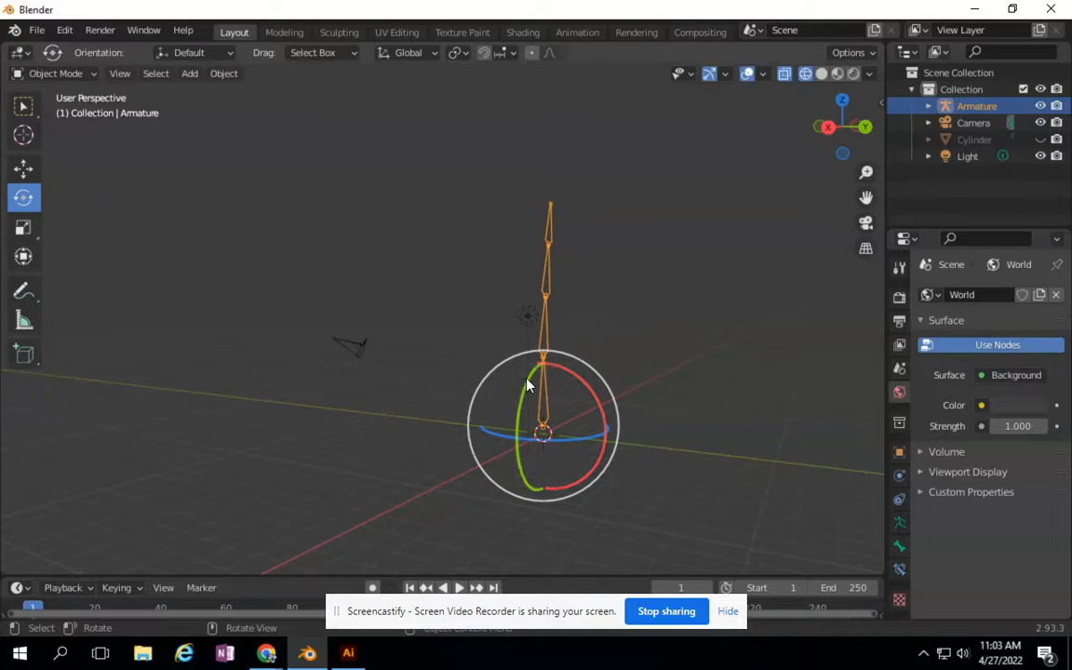
left_click_drag(548, 370, 542, 350)
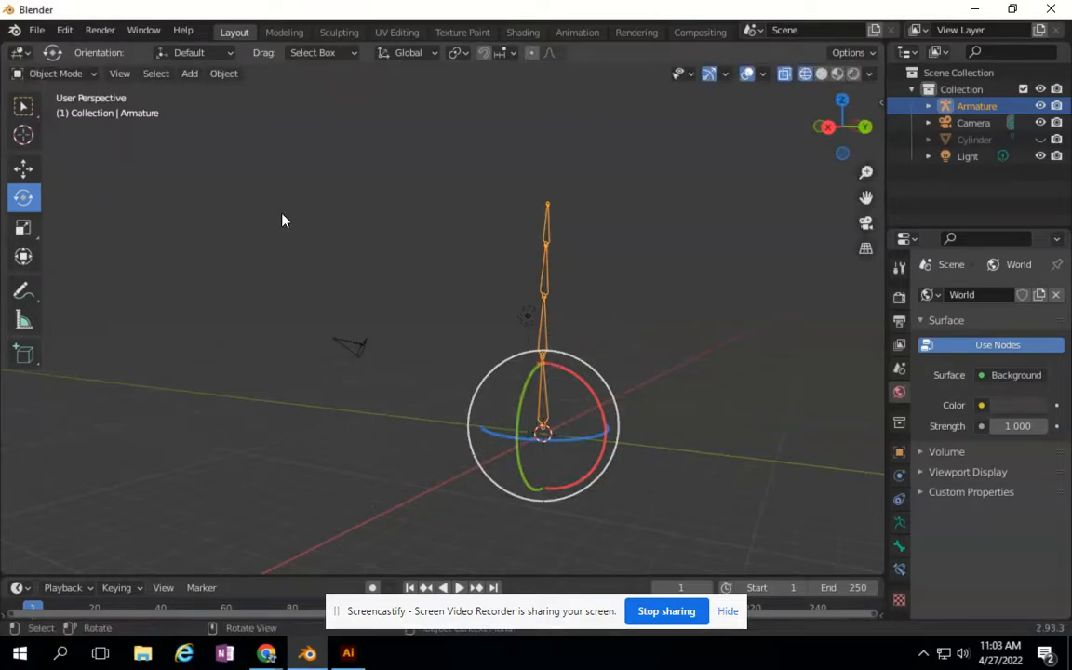
- In Edit Mode, rotate the second bone from the base about the X axis to straighten it within the chain
left_click(56, 73)
left_click(74, 110)
left_click(545, 335)
left_click(28, 195)
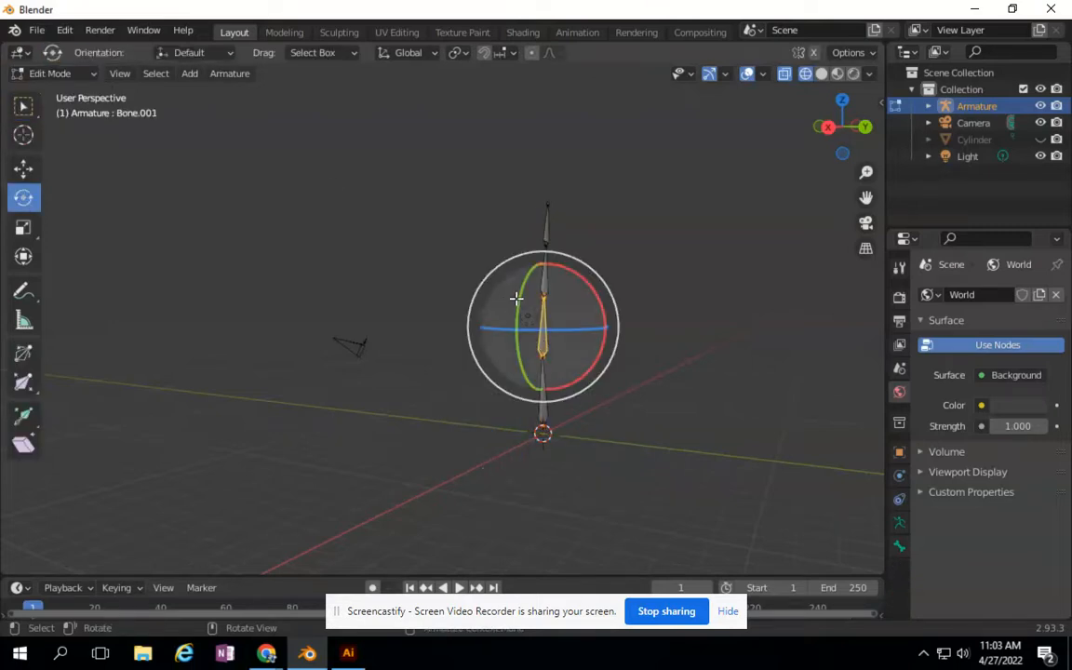
left_click_drag(562, 271, 545, 280)
- Adjust the two upper bones along the Y axis to line them up vertically with the bones below
left_click(545, 271)
mouse_move(597, 238)
left_mouse_down()
mouse_move(587, 232)
mouse_move(599, 202)
mouse_move(603, 222)
left_mouse_up()
left_click(584, 220)
key("shift+space")
key("g")
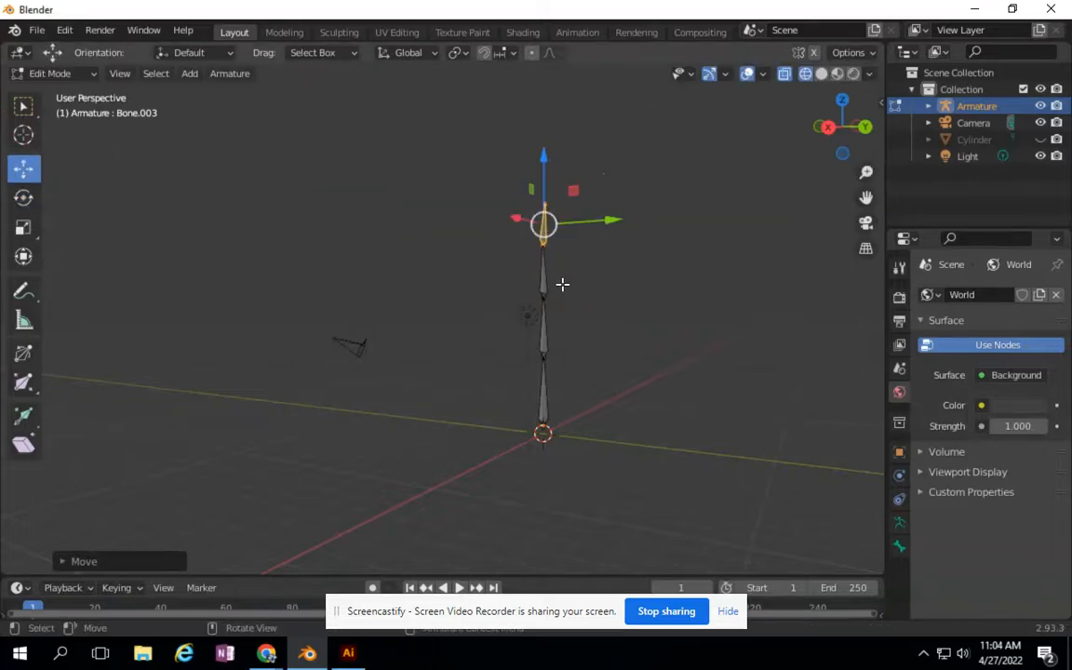
left_click(543, 270)
left_click_drag(606, 268, 607, 267)
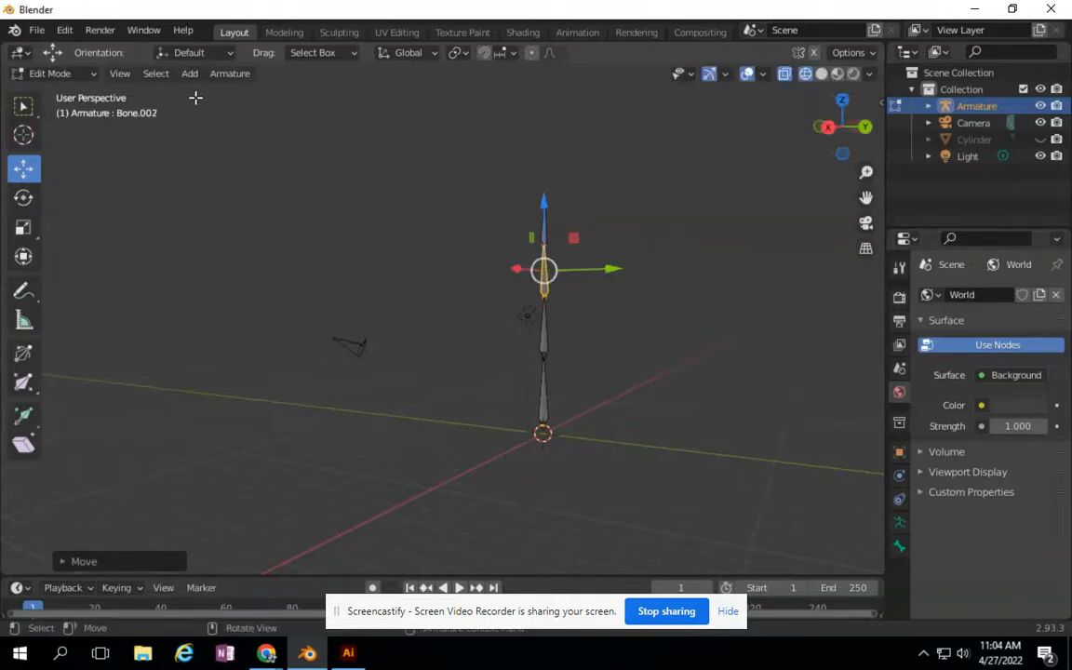
- Return to Object Mode, unhide the cylinder and check the armature inside it, leaving nothing selected
left_click(57, 72)
left_click(65, 93)
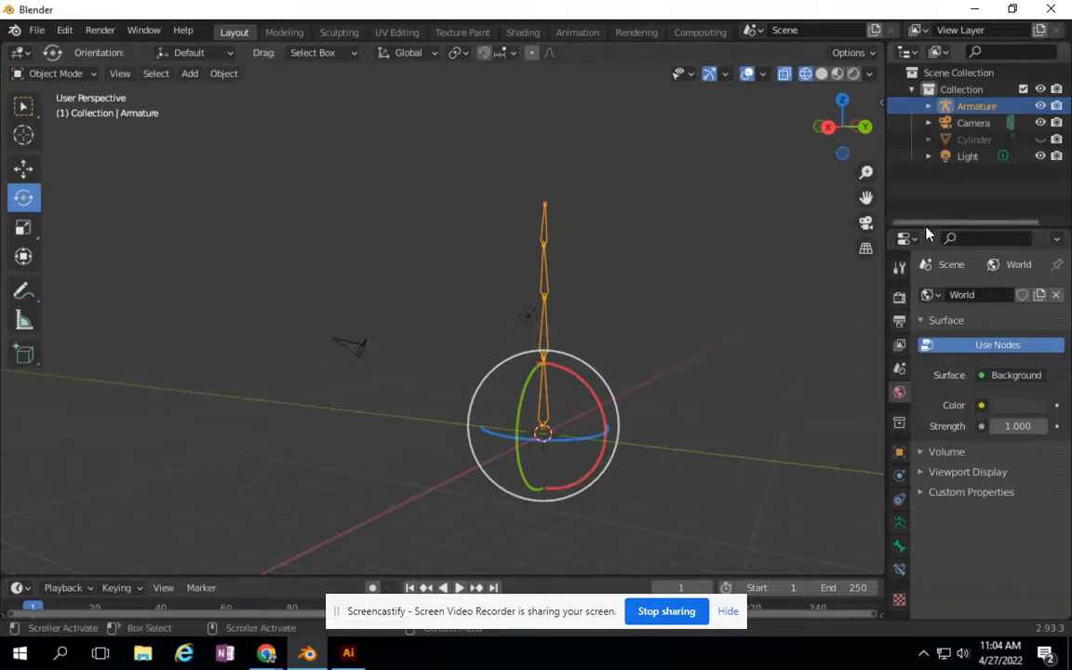
left_click(1040, 140)
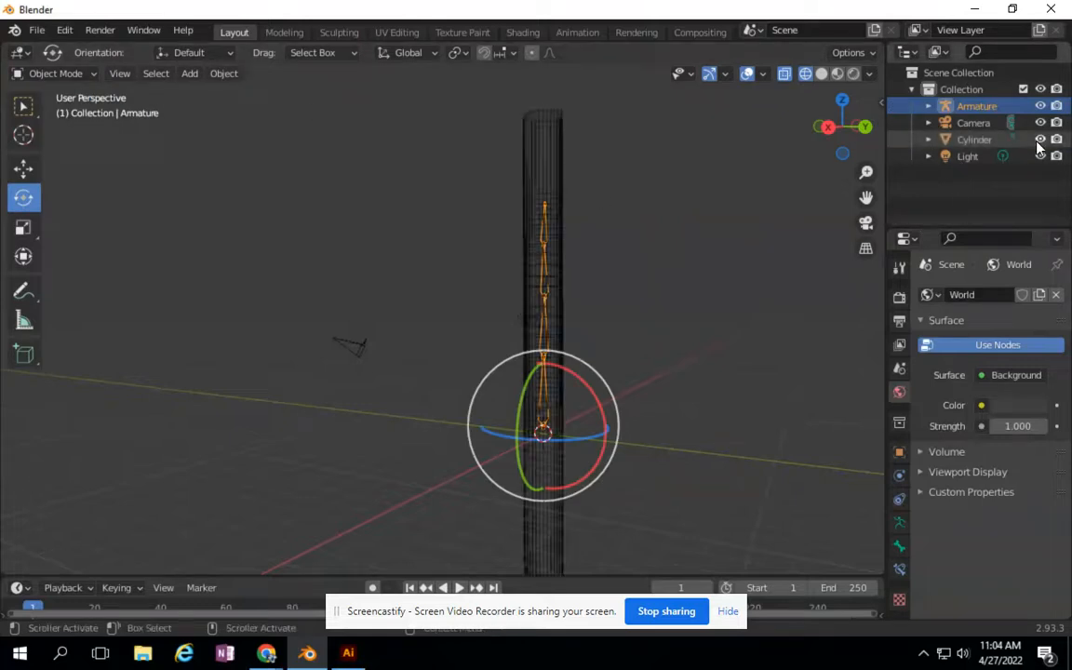
left_click_drag(838, 126, 779, 144)
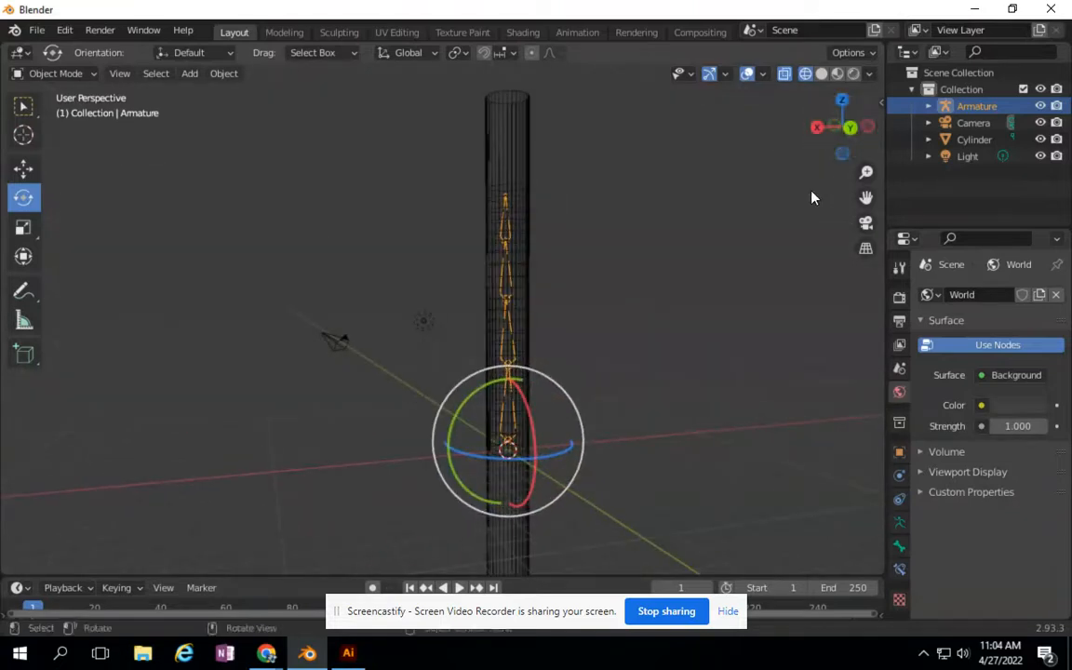
left_click(698, 254)
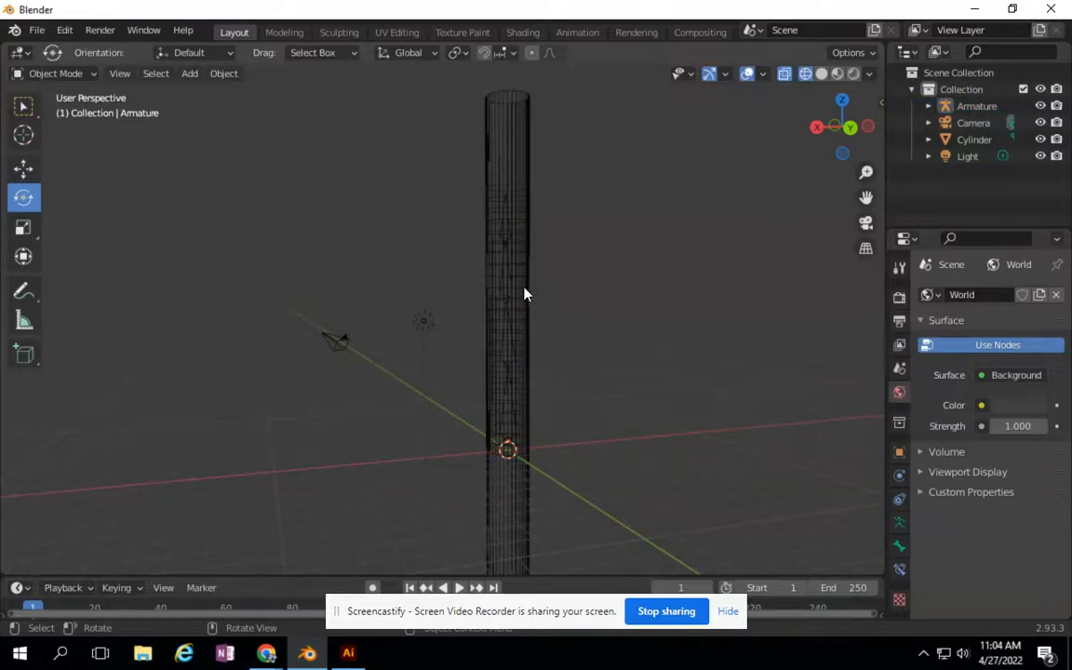
- Select the cylinder and then the armature, and parent the cylinder to the armature with automatic weights
scroll(524, 294, "up", 3)
scroll(619, 296, "up", 1)
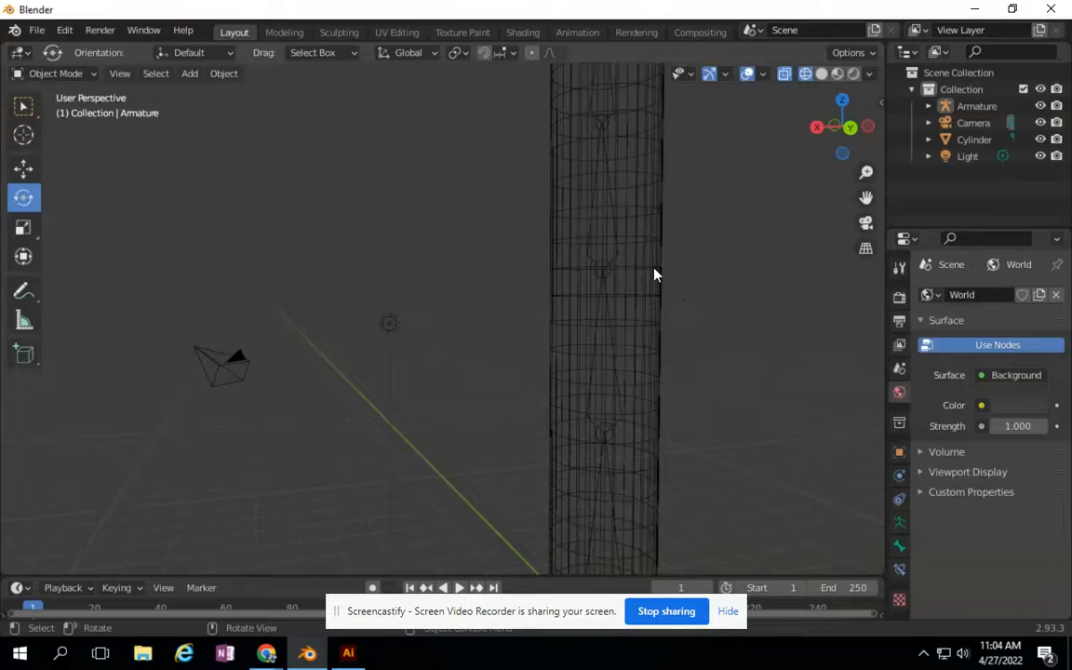
middle_click_drag(639, 271, 643, 272)
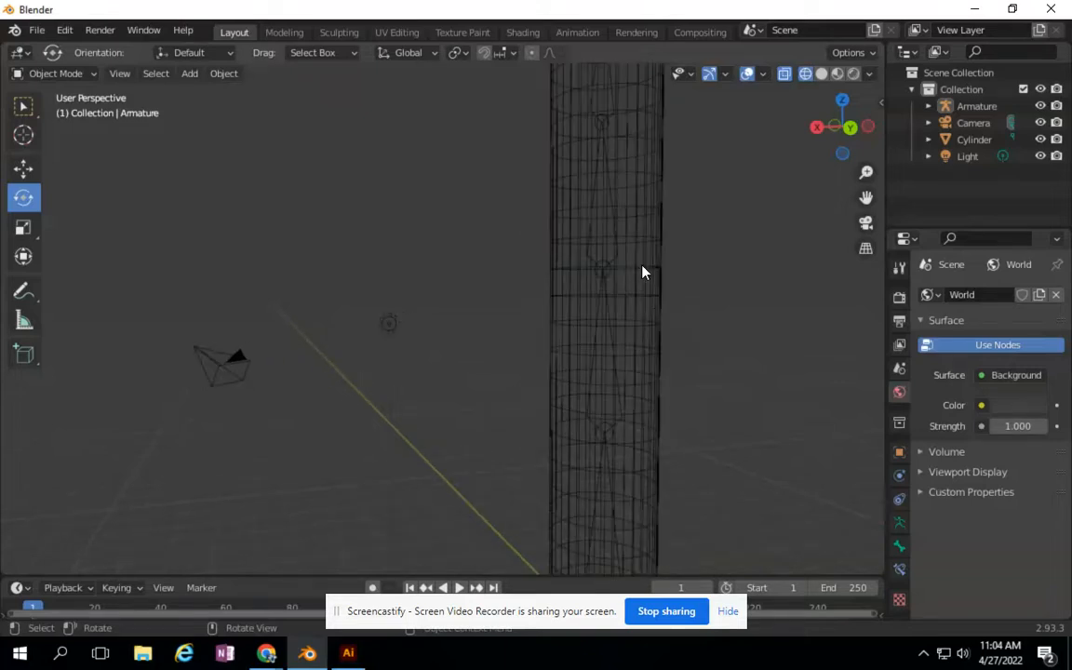
left_click(658, 343)
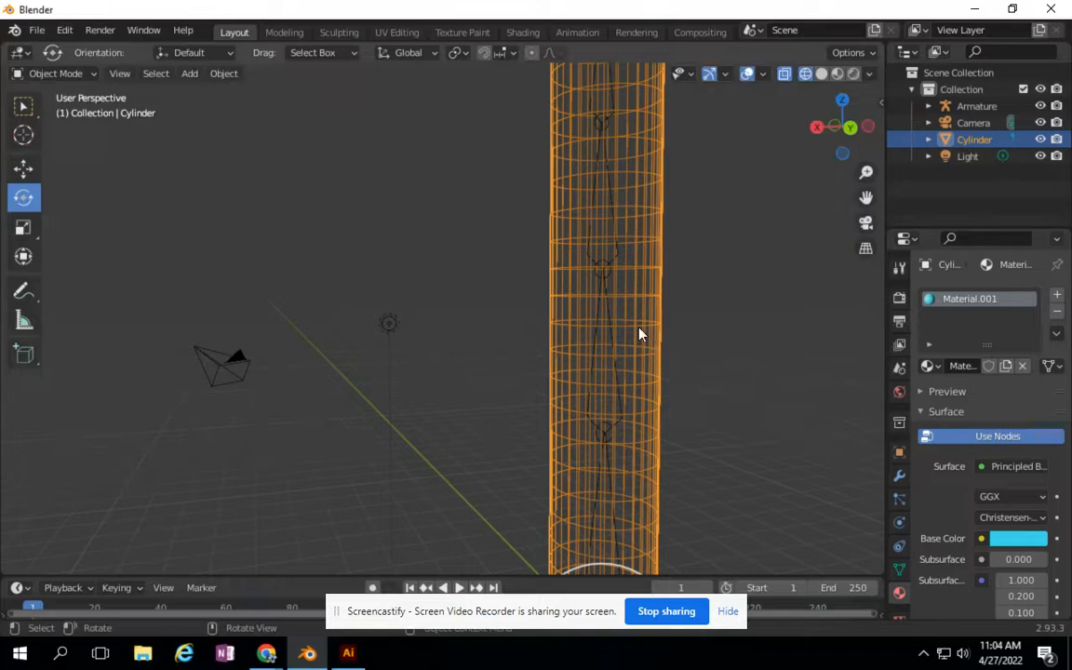
left_click(622, 413, "shift")
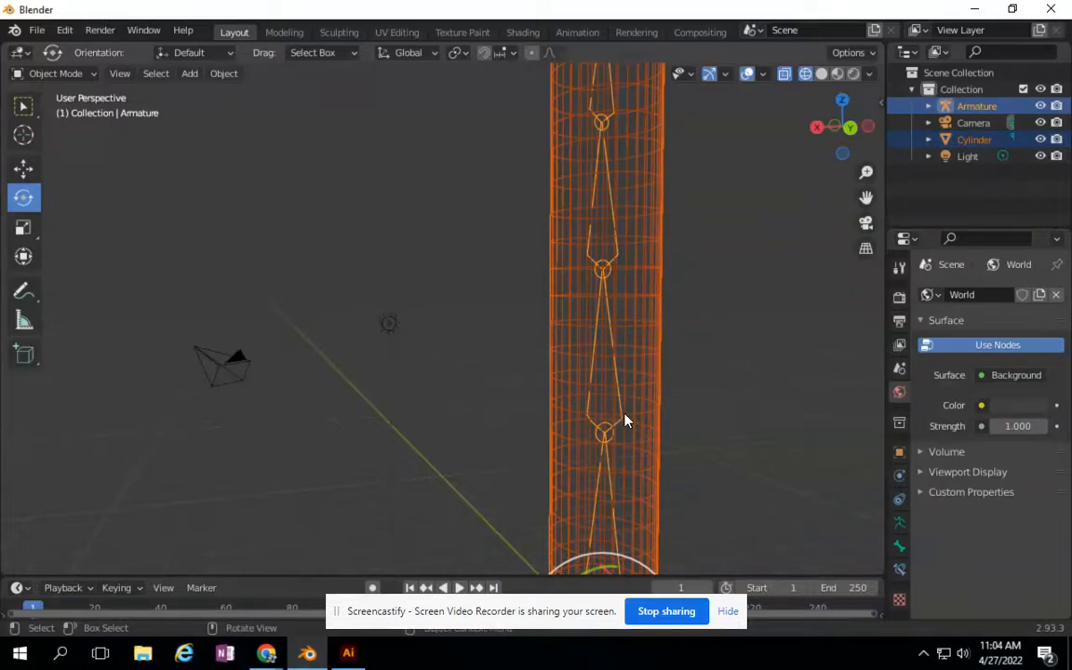
right_click(641, 359)
mouse_move(640, 359)
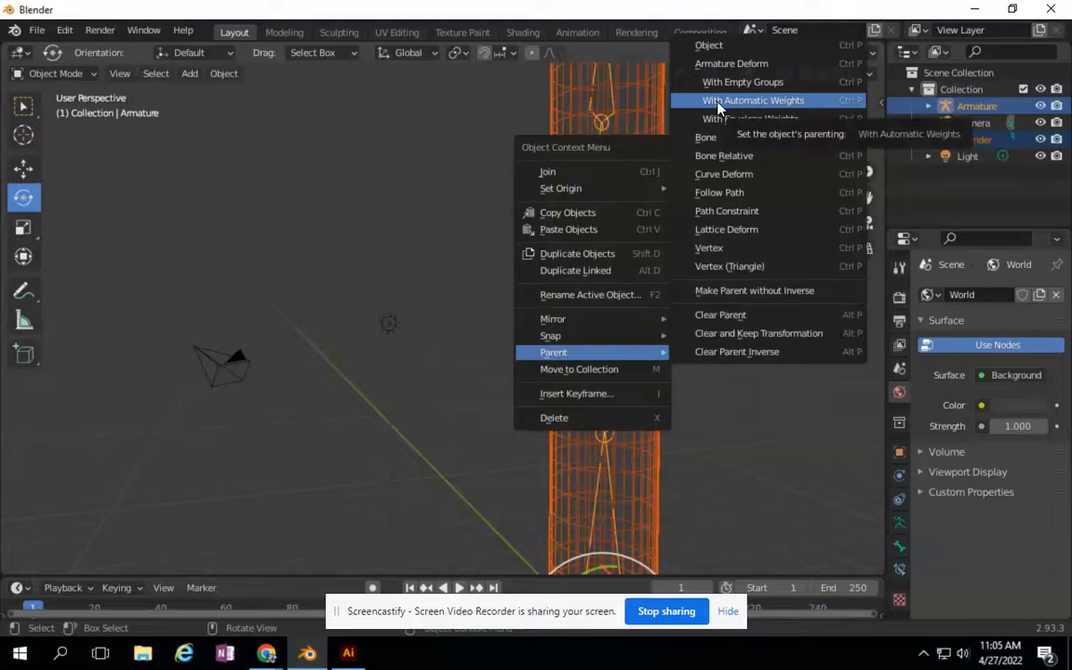
left_click(784, 101)
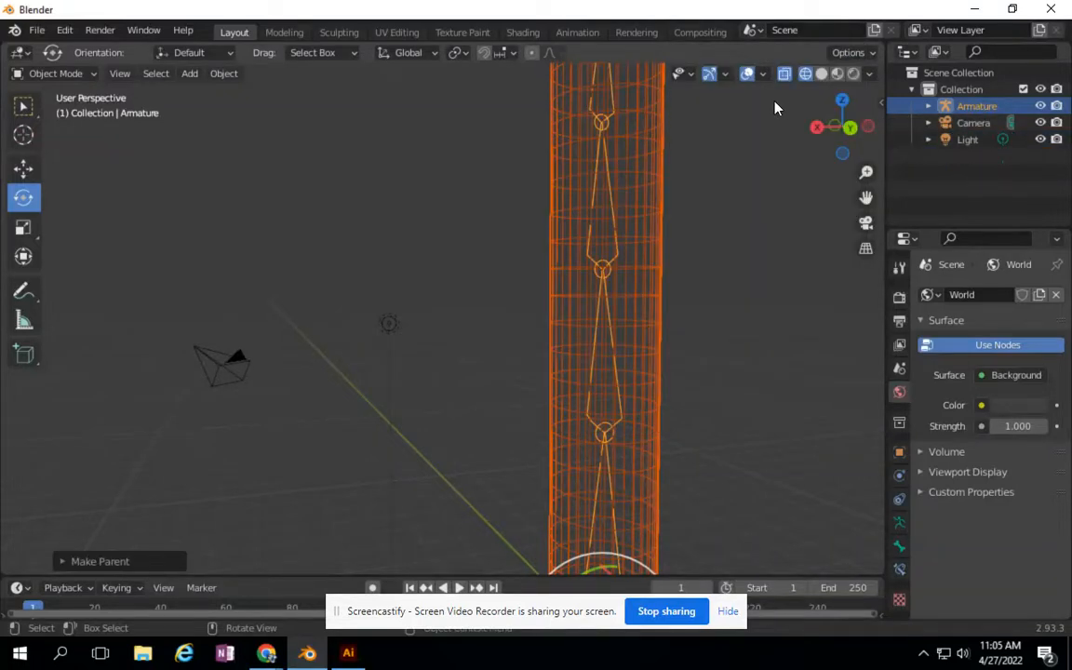
- In Pose Mode, rotate the third bone from the base about the Y axis to bend the cylinder's upper part
scroll(444, 193, "down", 4)
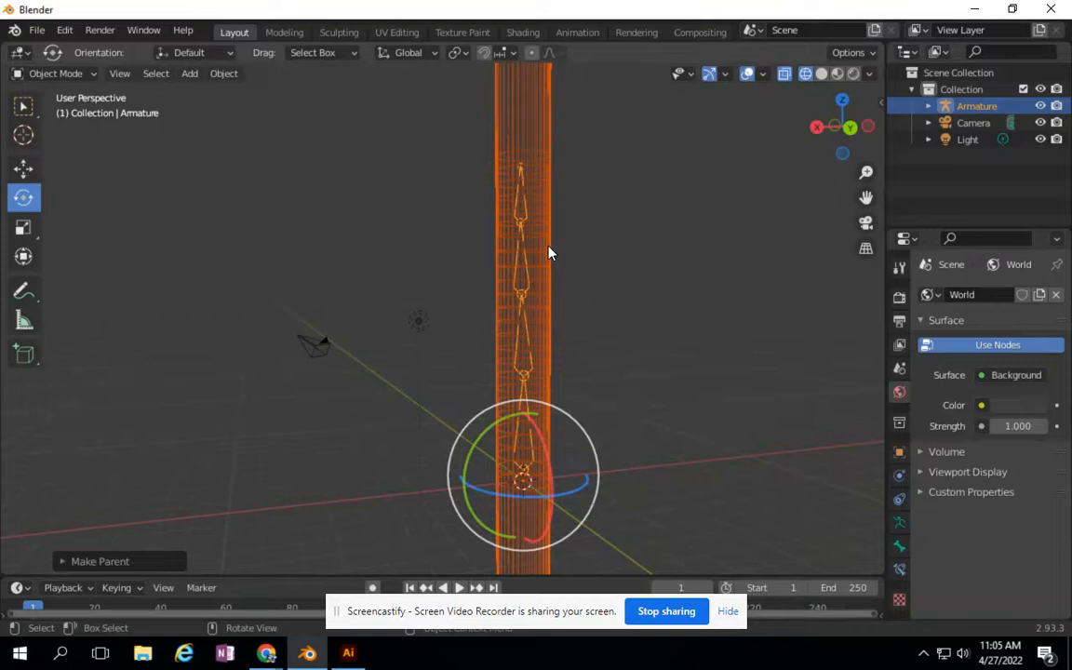
left_click(68, 72)
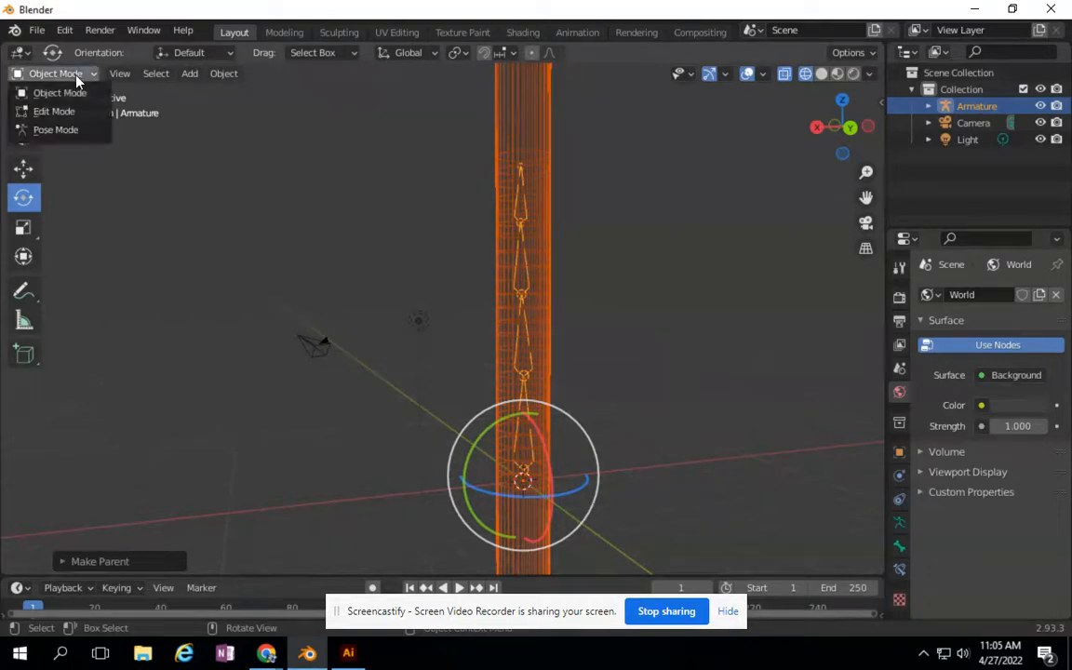
left_click(63, 130)
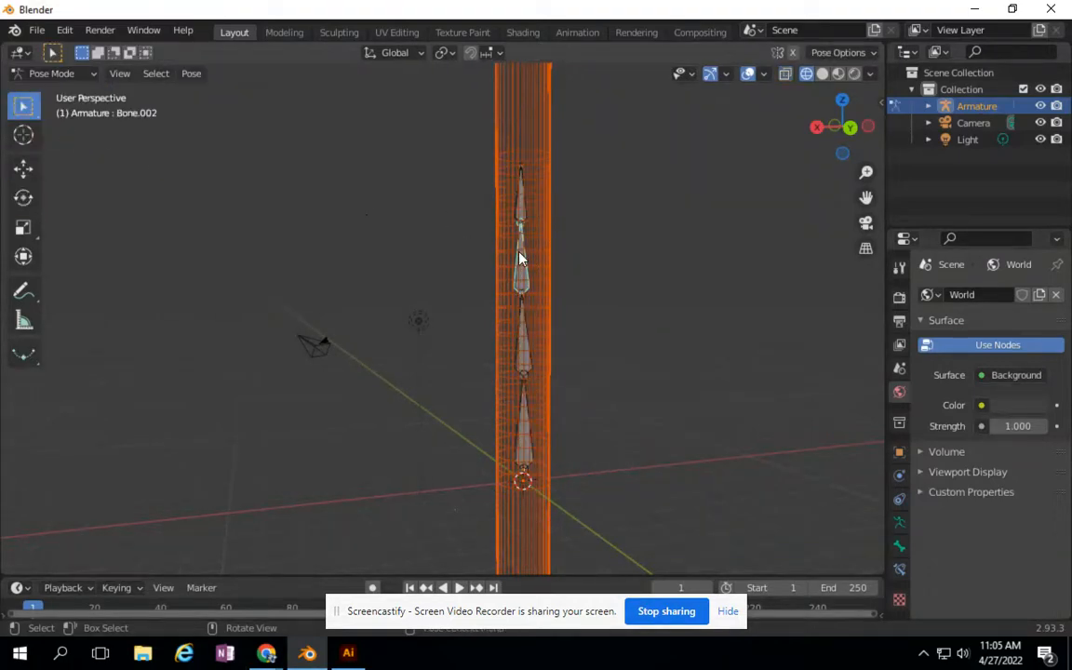
left_click(23, 197)
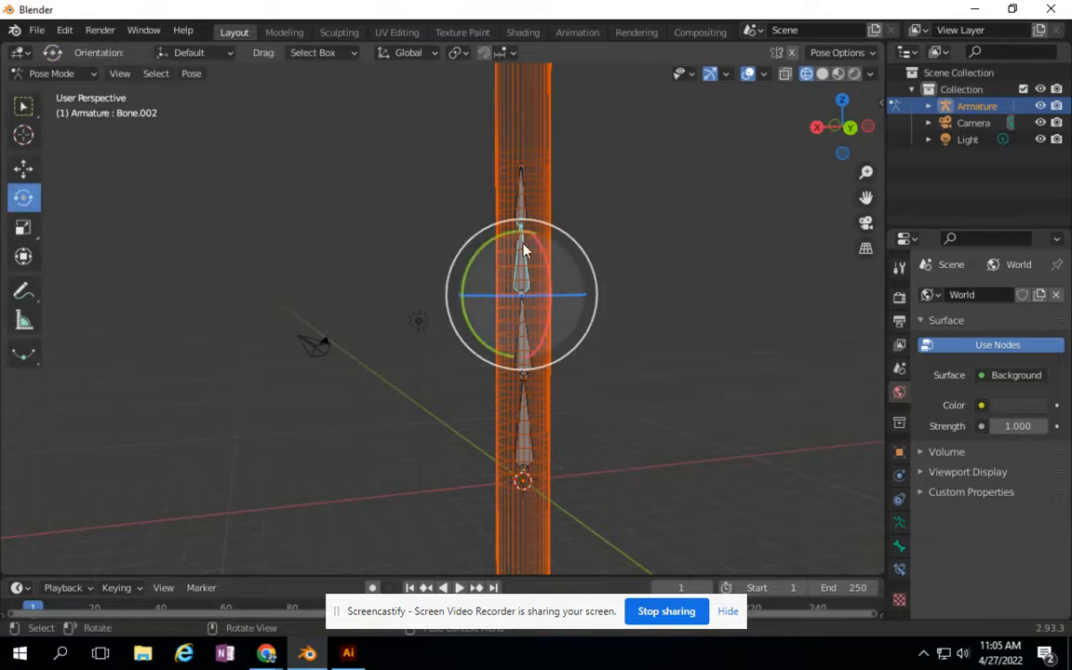
left_click_drag(494, 244, 443, 295)
- Rotate the second bone from the base about the Y axis in the same direction to add a lower bend
left_click(23, 168)
left_click(528, 371)
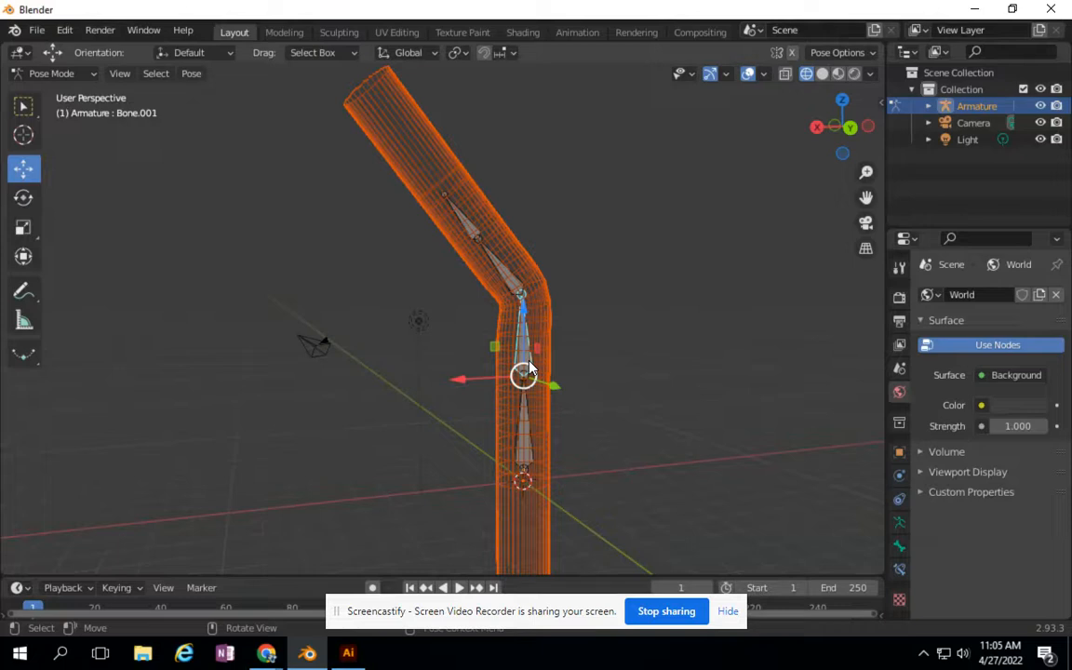
left_click(24, 198)
left_click_drag(481, 343, 461, 351)
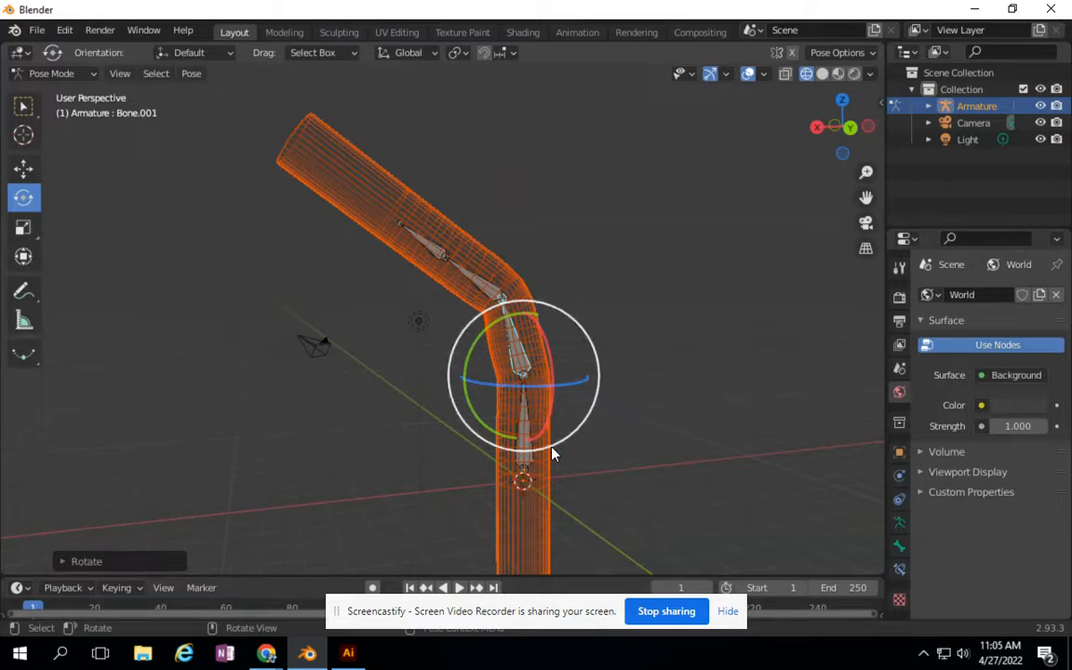
- Enlarge the timeline area and insert a Rotation keyframe for the second bone from the base at frame 1
left_click_drag(276, 577, 292, 476)
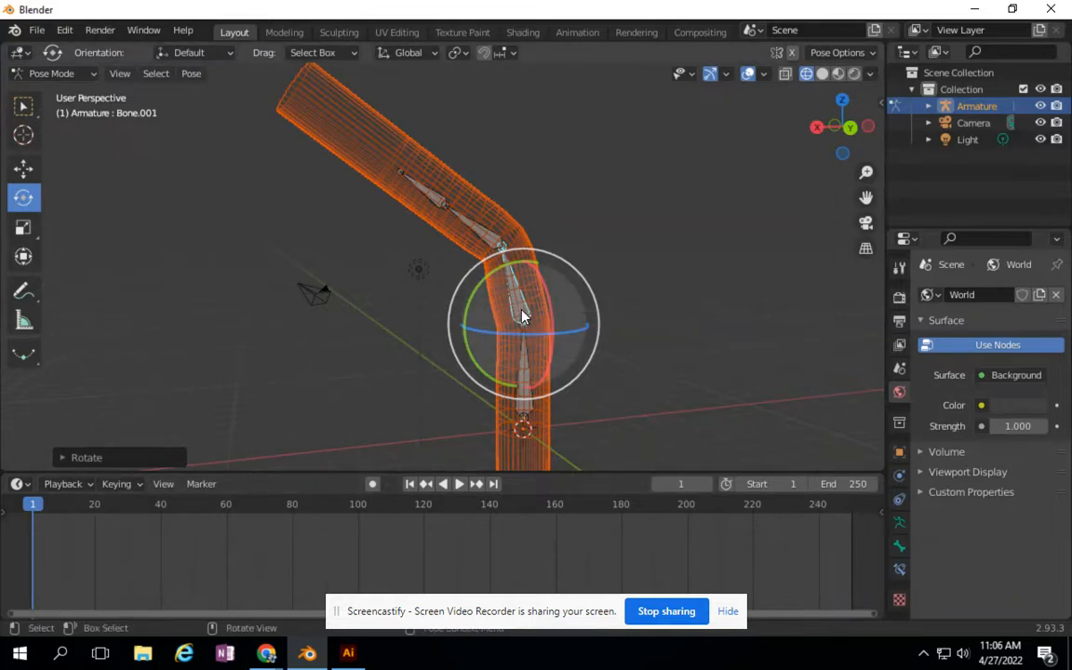
left_click(481, 235)
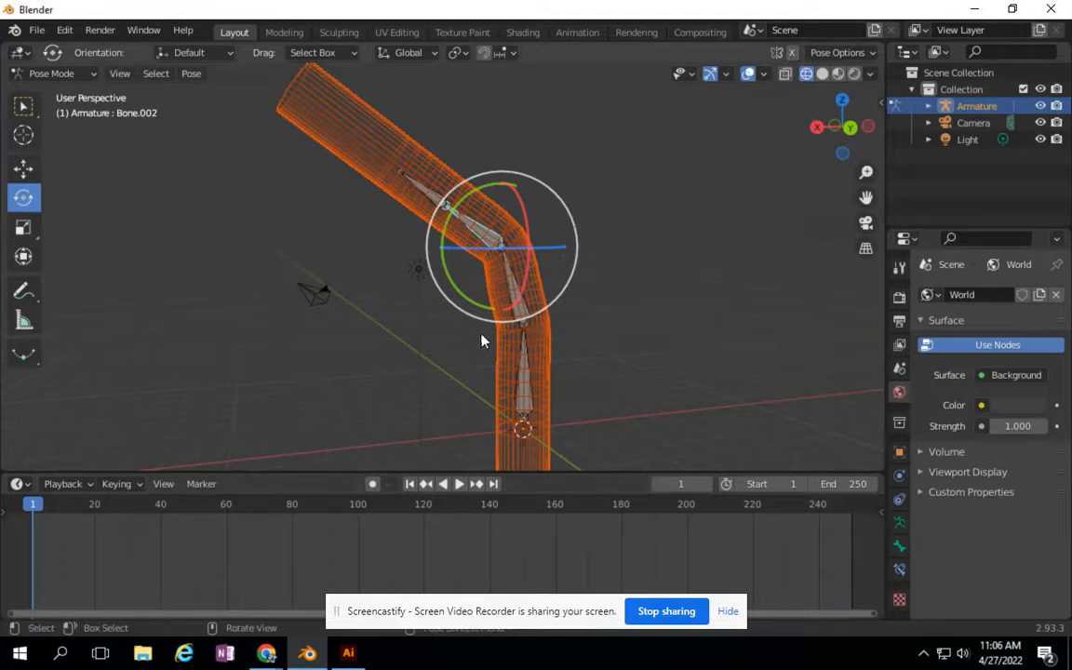
left_click(515, 294)
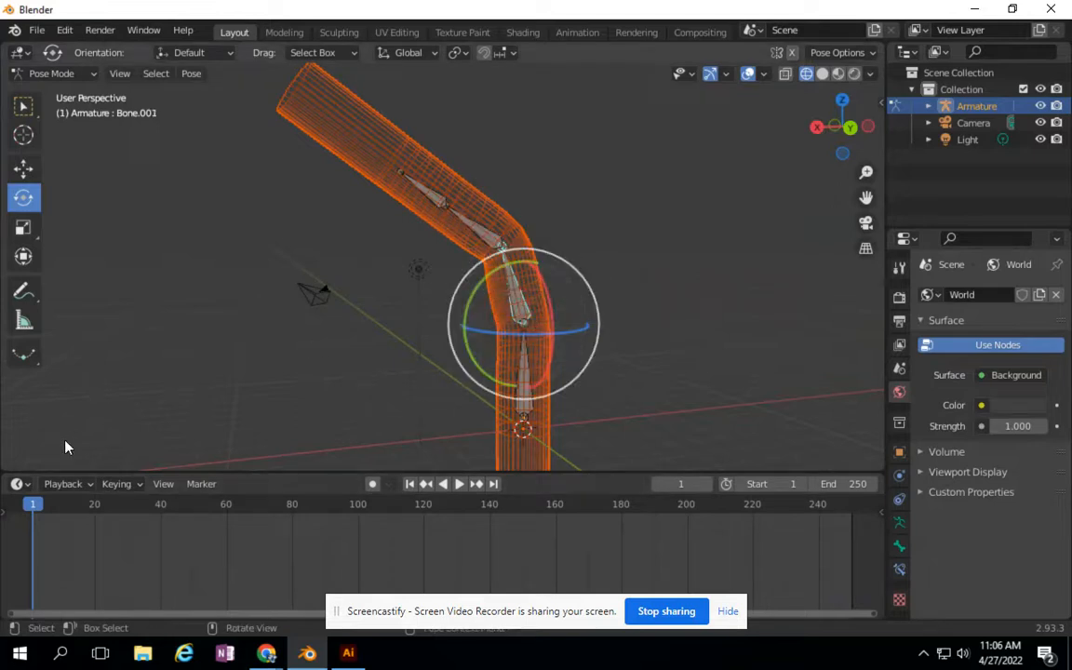
left_click_drag(527, 309, 495, 304)
right_click(495, 305)
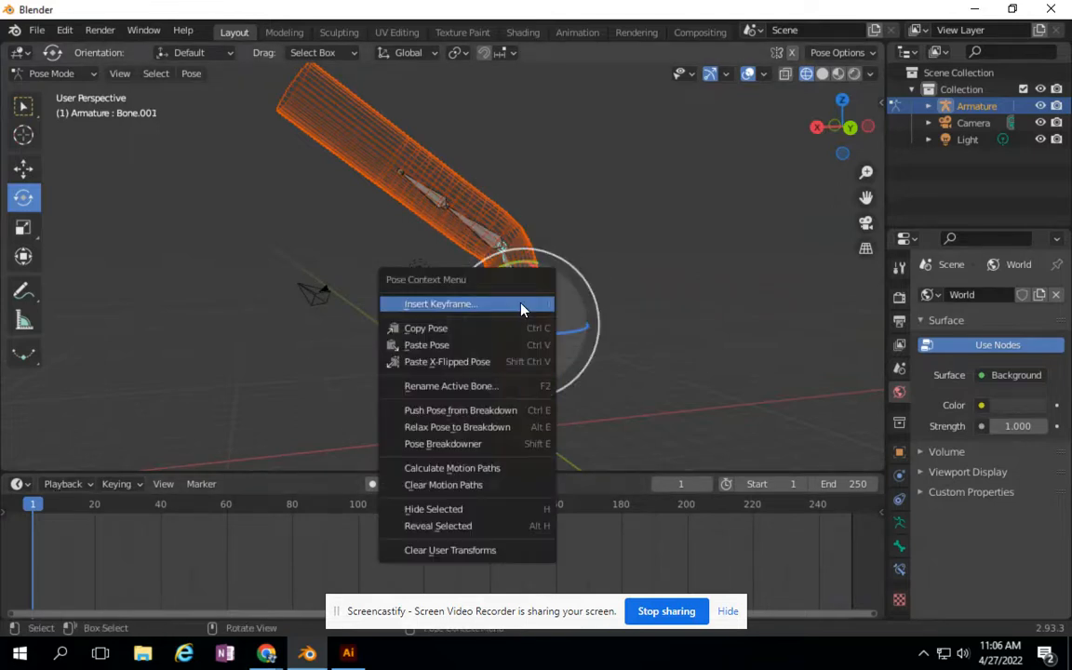
left_click(465, 304)
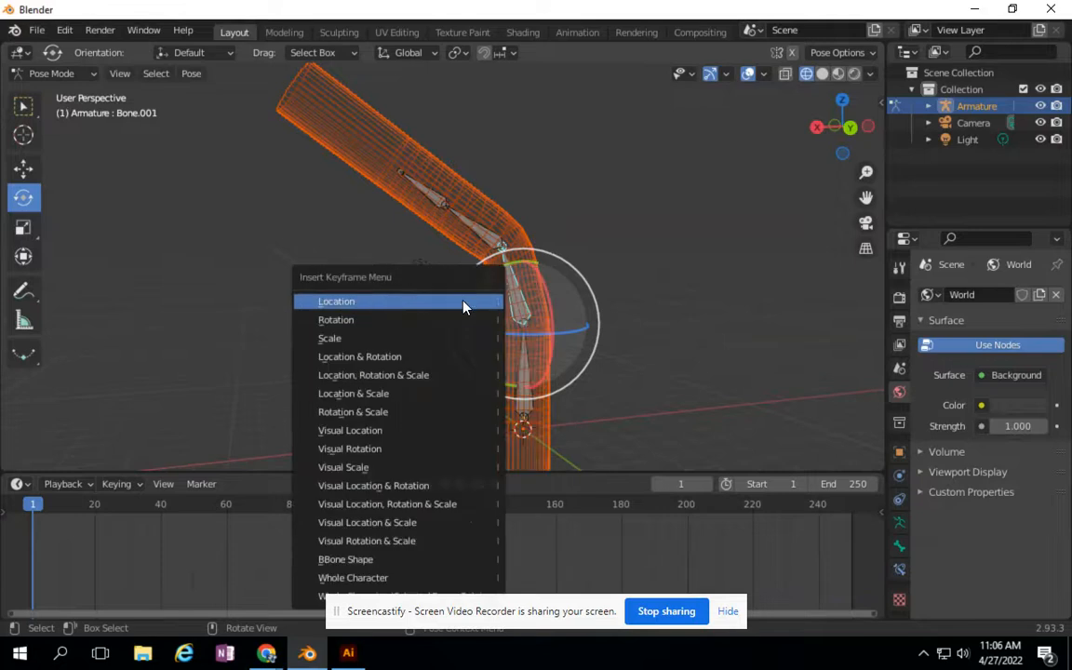
left_click(405, 318)
- At frame 39, rotate the second bone from the base in the opposite direction about the Y axis and insert a Rotation keyframe
left_click_drag(471, 302, 525, 279)
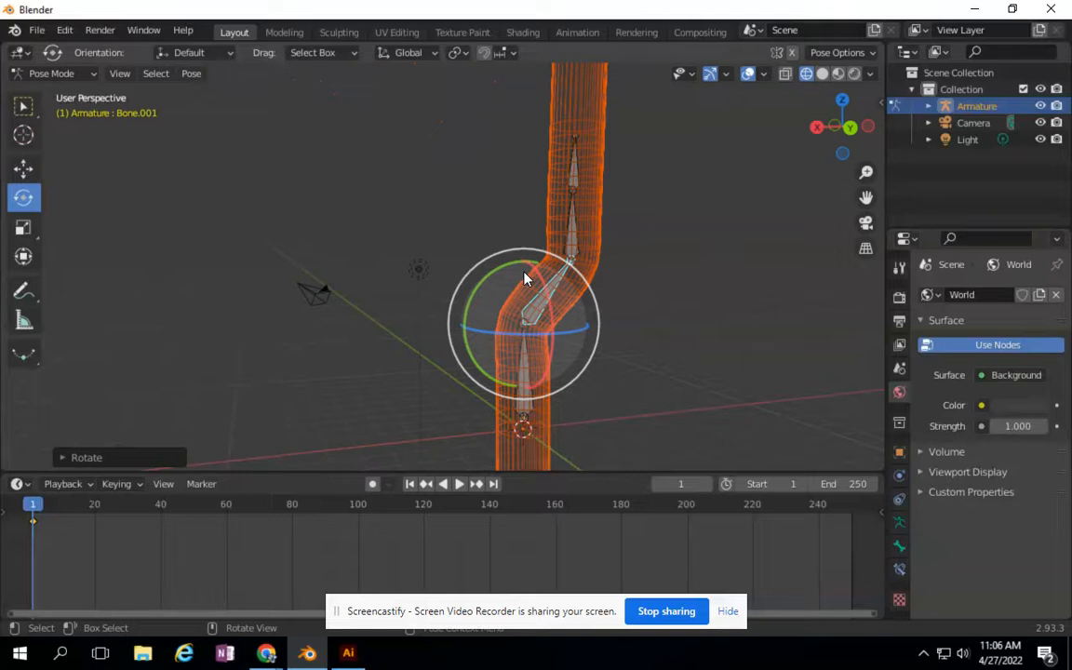
left_click_drag(33, 506, 158, 519)
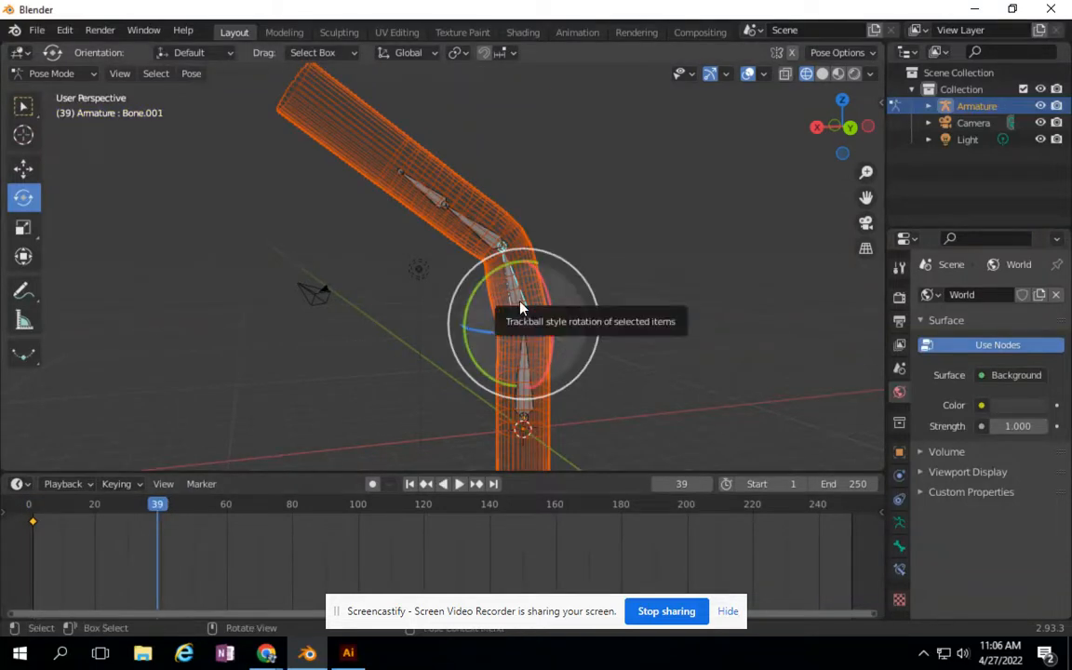
left_click_drag(503, 274, 551, 293)
right_click(484, 280)
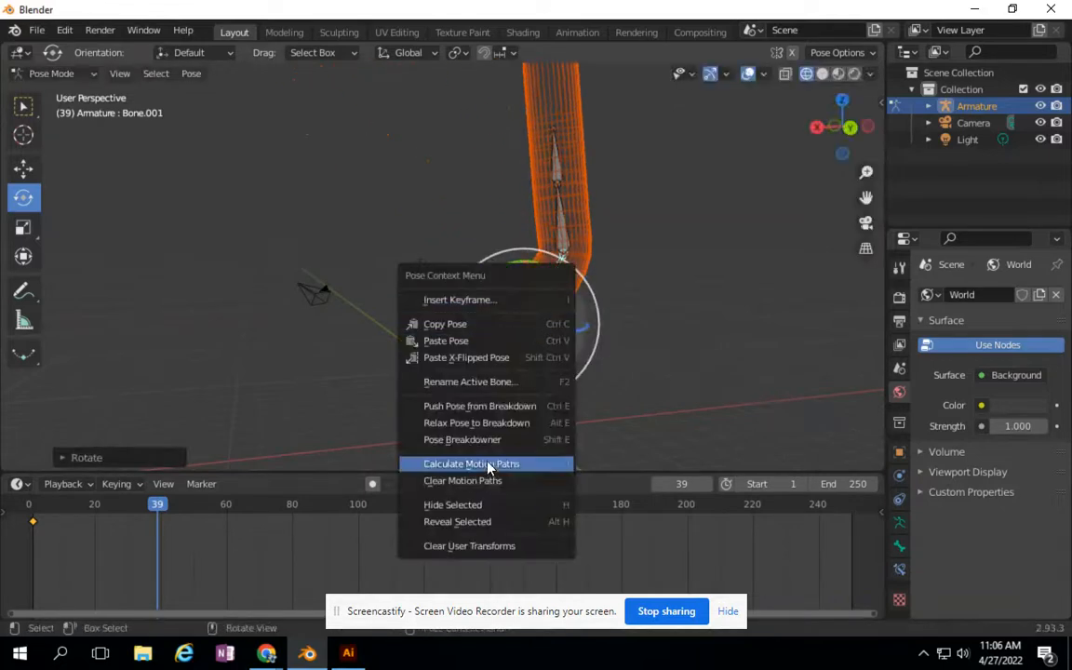
left_click(476, 301)
left_click(383, 301)
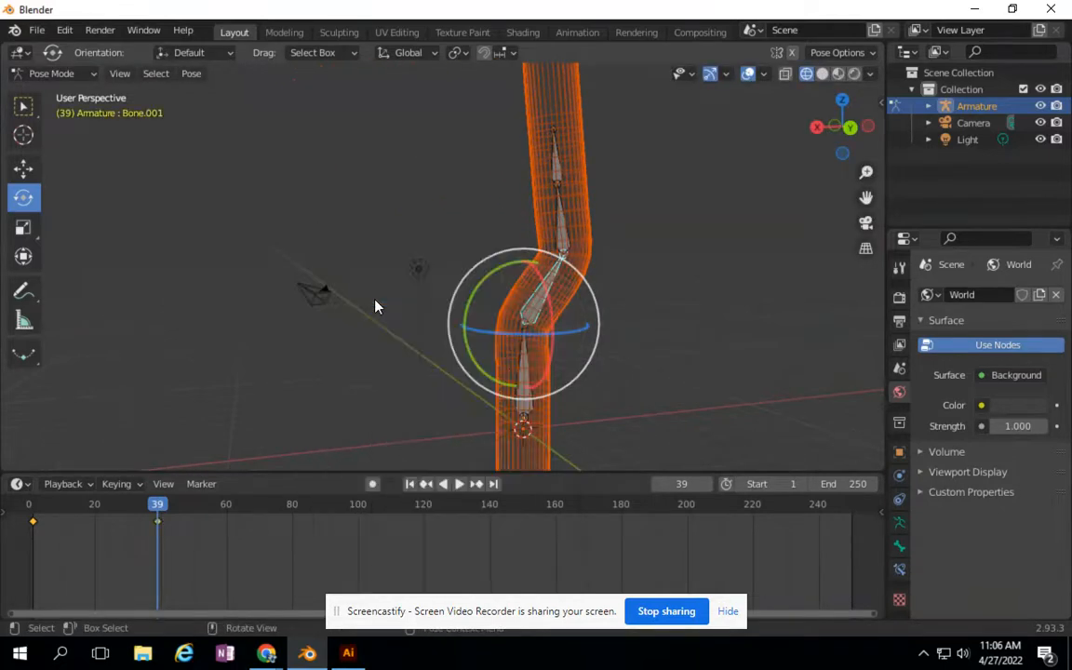
- Play back and scrub through the second bone's animation to check its motion between the two keyframes
key("space")
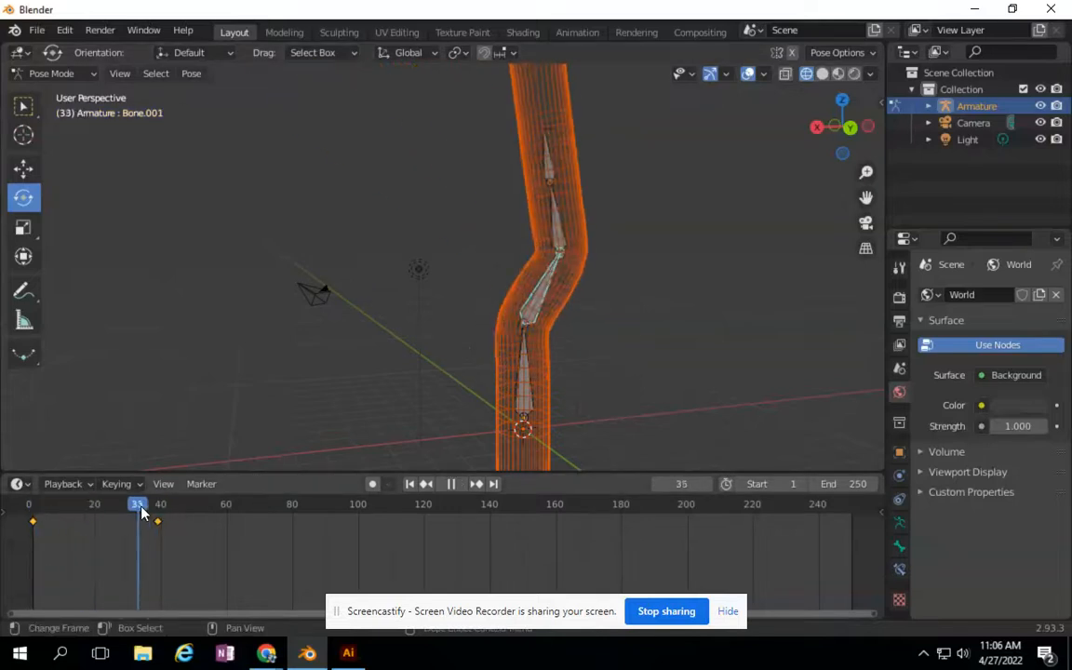
mouse_move(154, 507)
left_mouse_down()
mouse_move(202, 509)
mouse_move(158, 511)
left_mouse_up()
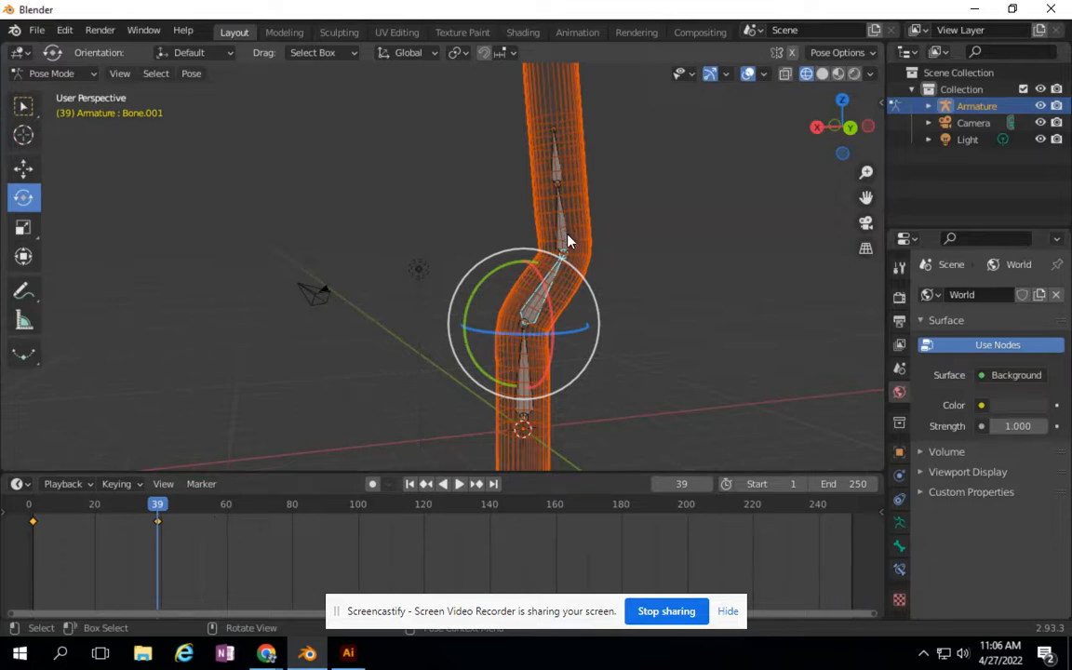
key("space")
- Insert a Rotation keyframe for the third bone from the base at frame 20
left_click_drag(160, 505, 94, 510)
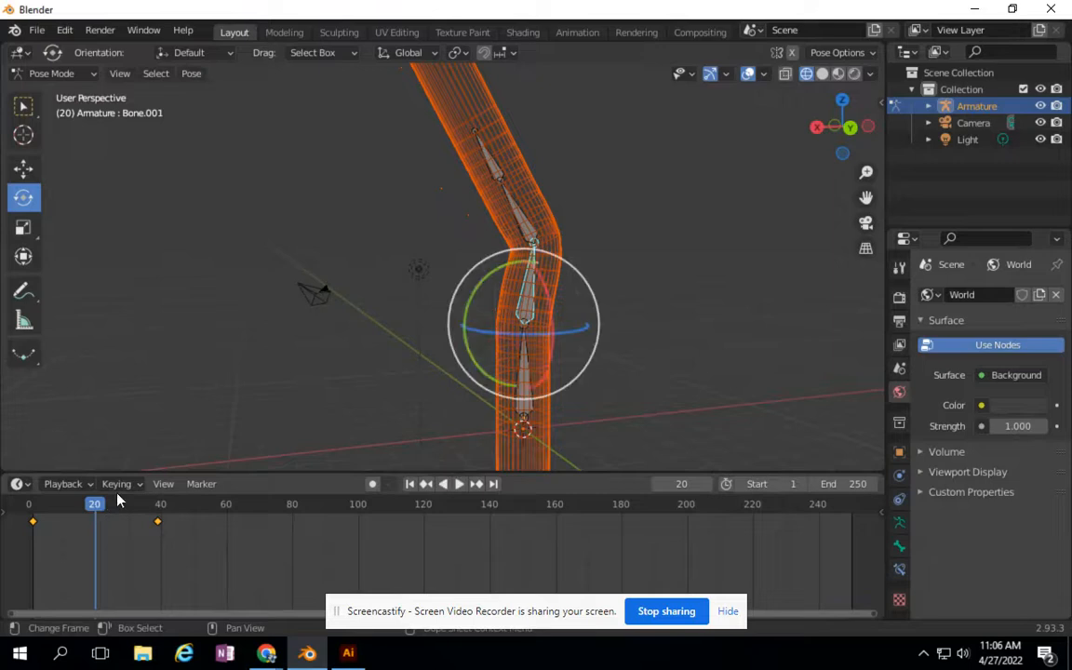
left_click(526, 229)
right_click(527, 229)
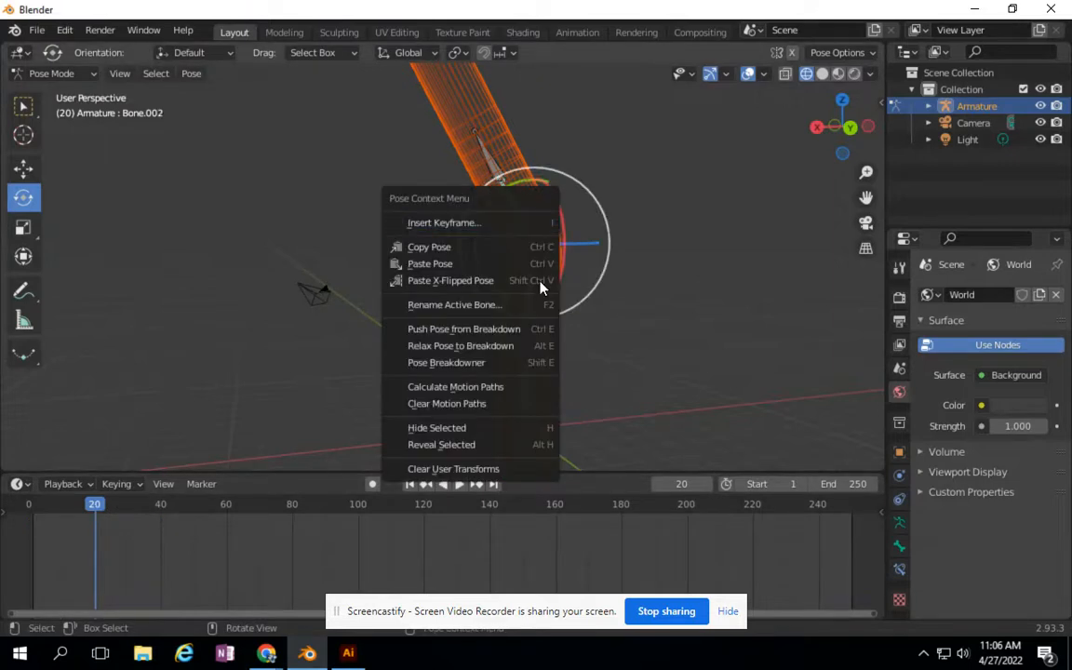
left_click(472, 223)
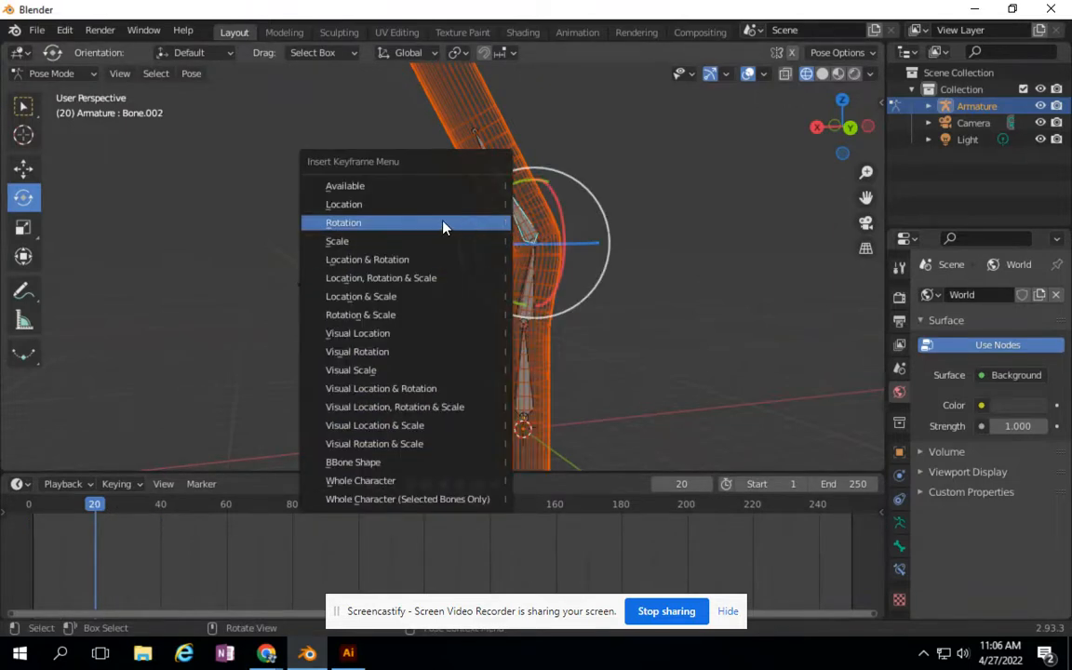
left_click(472, 226)
- At frame 60, rotate the third bone from the base so the upper part bends the opposite way, and insert a keyframe
left_click_drag(94, 504, 227, 519)
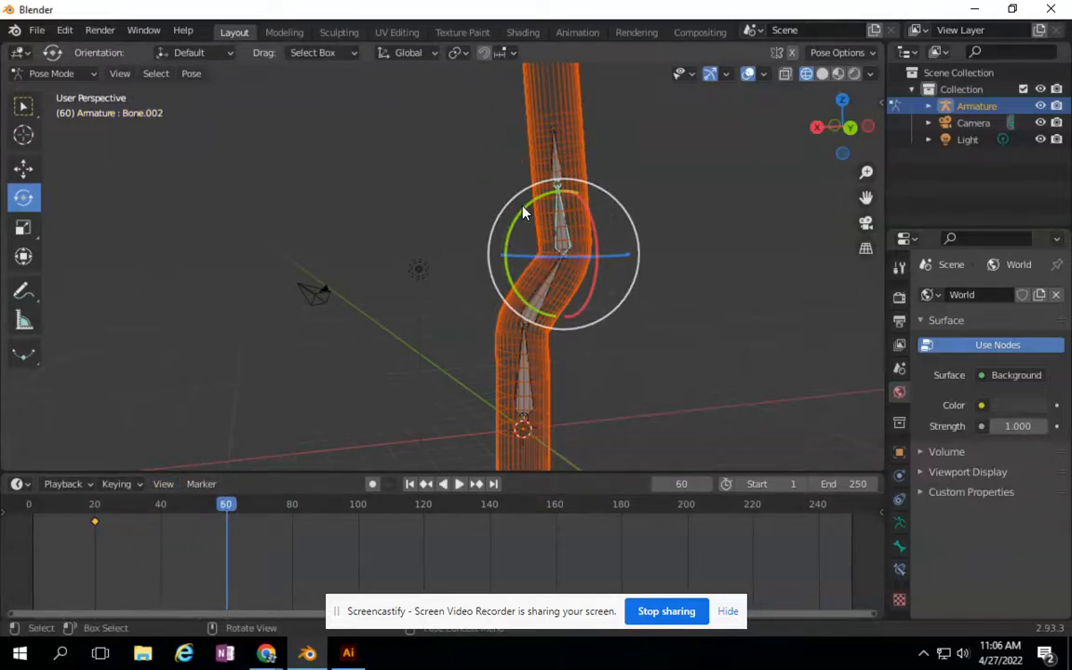
left_click_drag(524, 213, 610, 212)
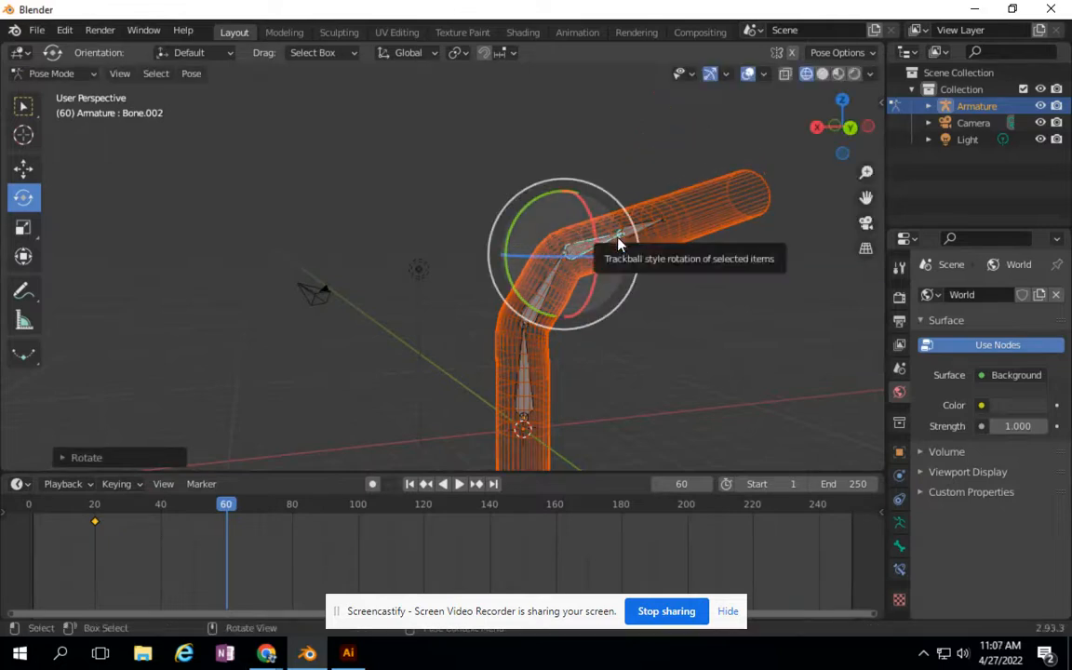
right_click(590, 249)
left_click(558, 245)
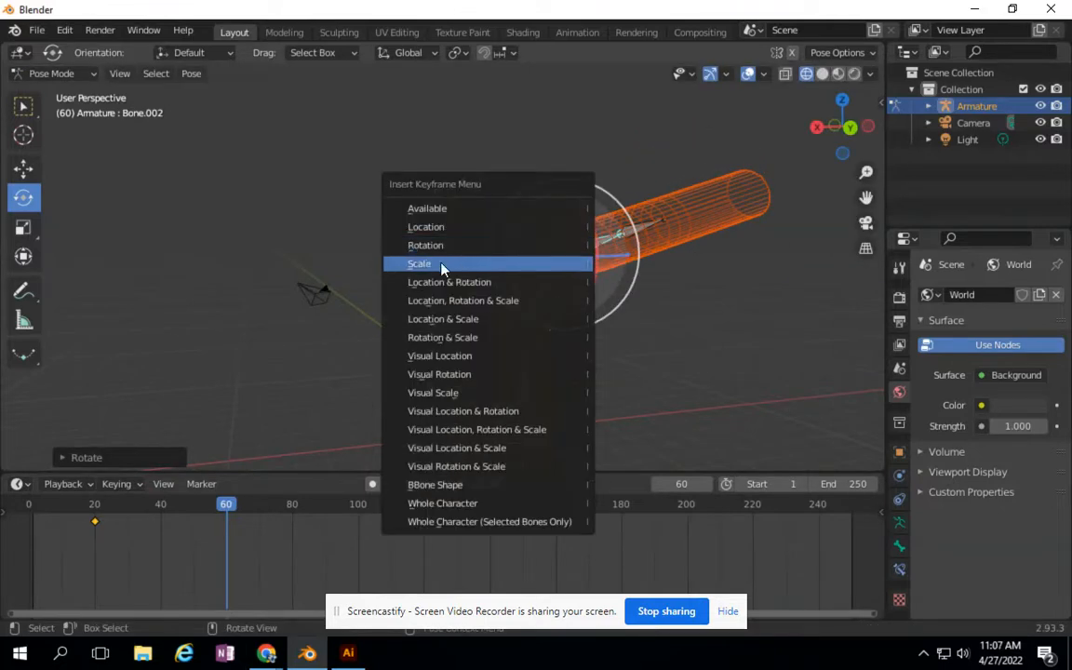
left_click(440, 266)
- Preview the animation from frame 0 with the viewport in Material Preview shading, ending back at frame 0
mouse_move(227, 516)
left_mouse_down()
mouse_move(41, 518)
mouse_move(251, 514)
mouse_move(29, 519)
mouse_move(252, 512)
mouse_move(29, 516)
mouse_move(249, 546)
mouse_move(24, 554)
left_mouse_up()
key("space")
key("space")
left_click(837, 74)
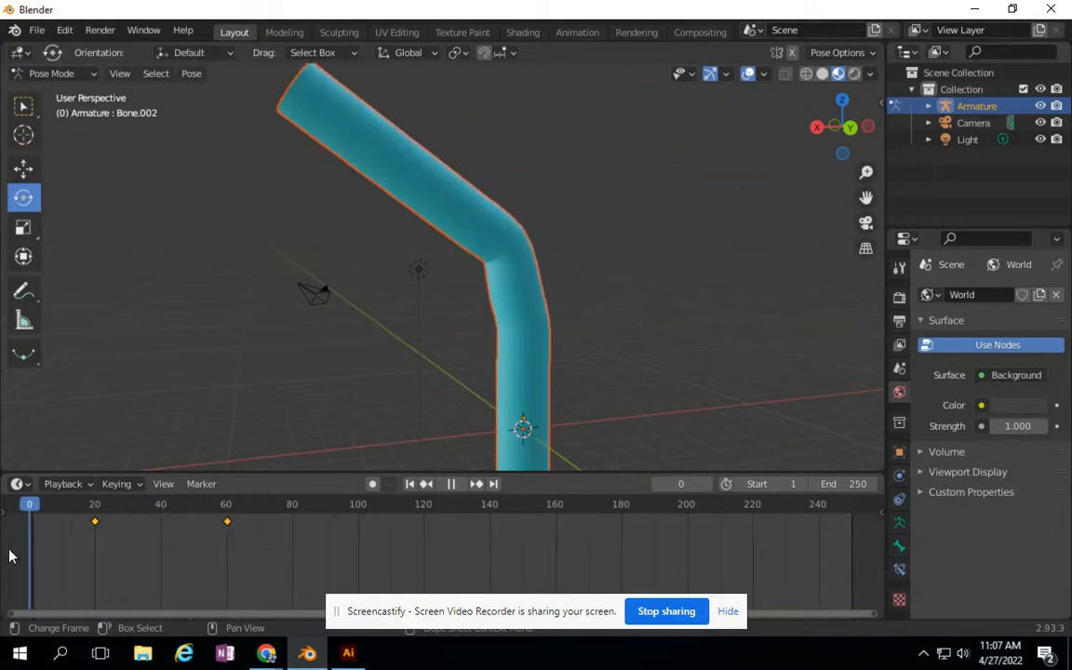
left_click_drag(865, 562, 17, 579)
key("space")
scroll(433, 399, "down", 5)
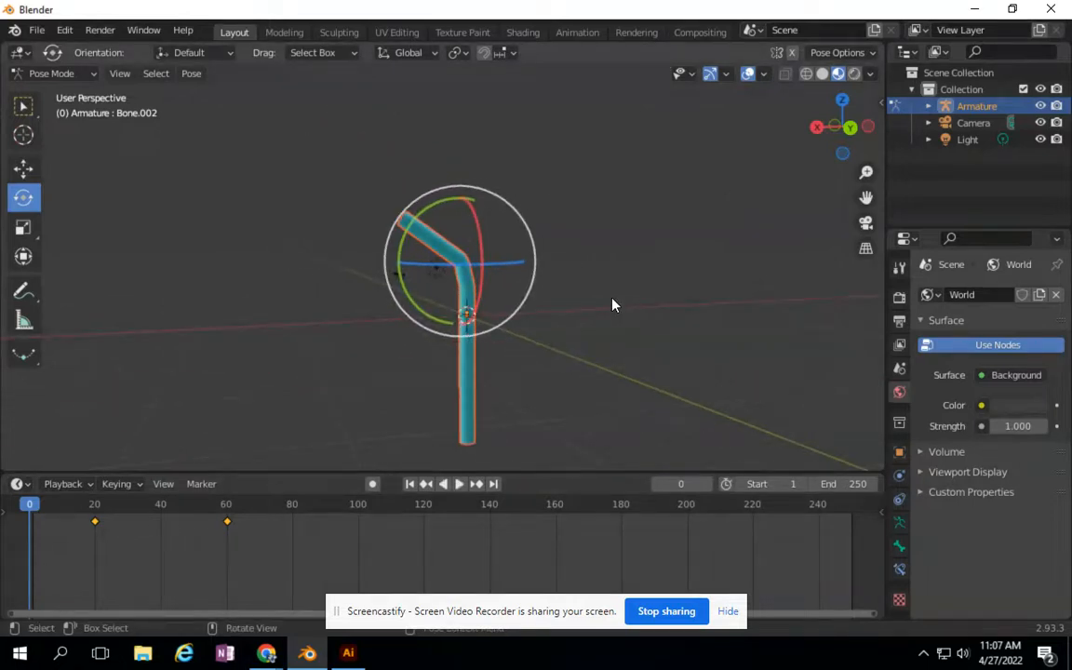